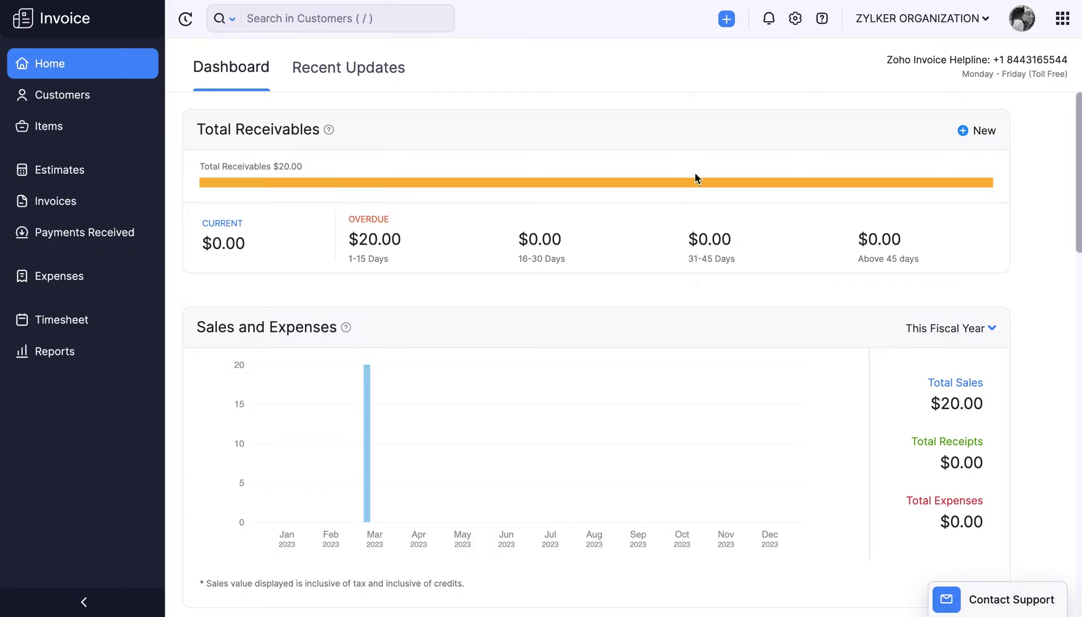
Open the Spreadsheet invoice template for editing from the template settings.
{"action": "left_click", "coordinate": [794, 18]}
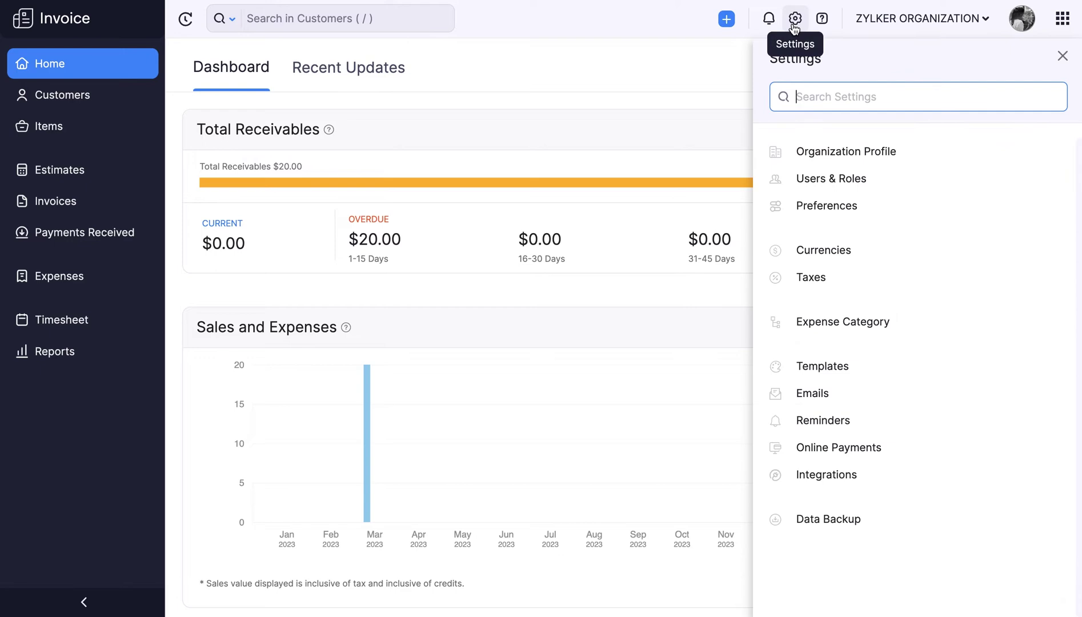
{"action": "left_click", "coordinate": [865, 364]}
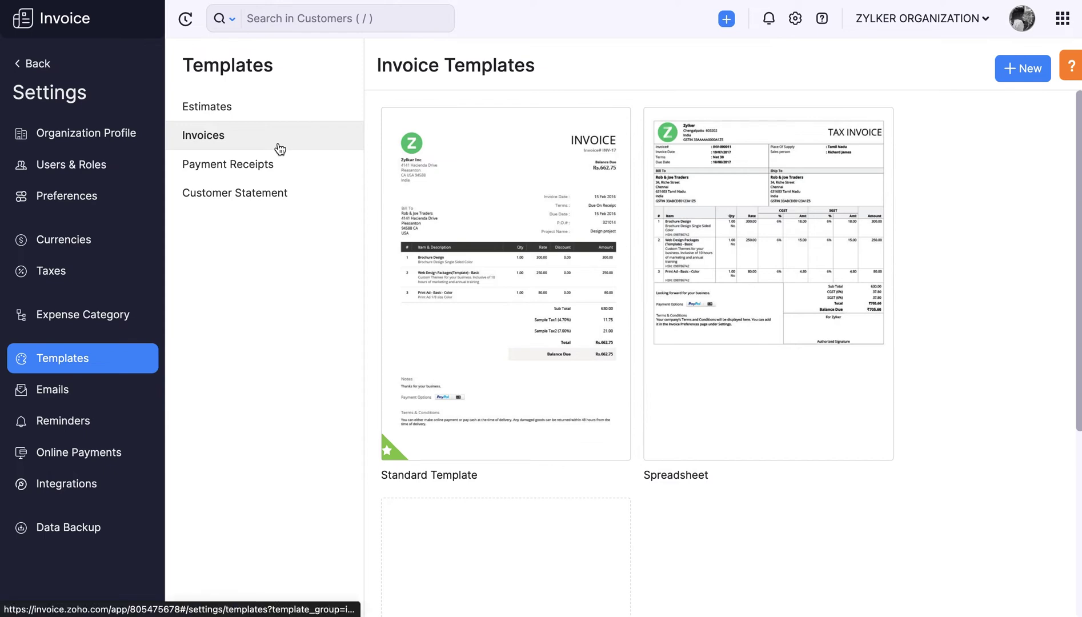
{"action": "mouse_move", "coordinate": [691, 407]}
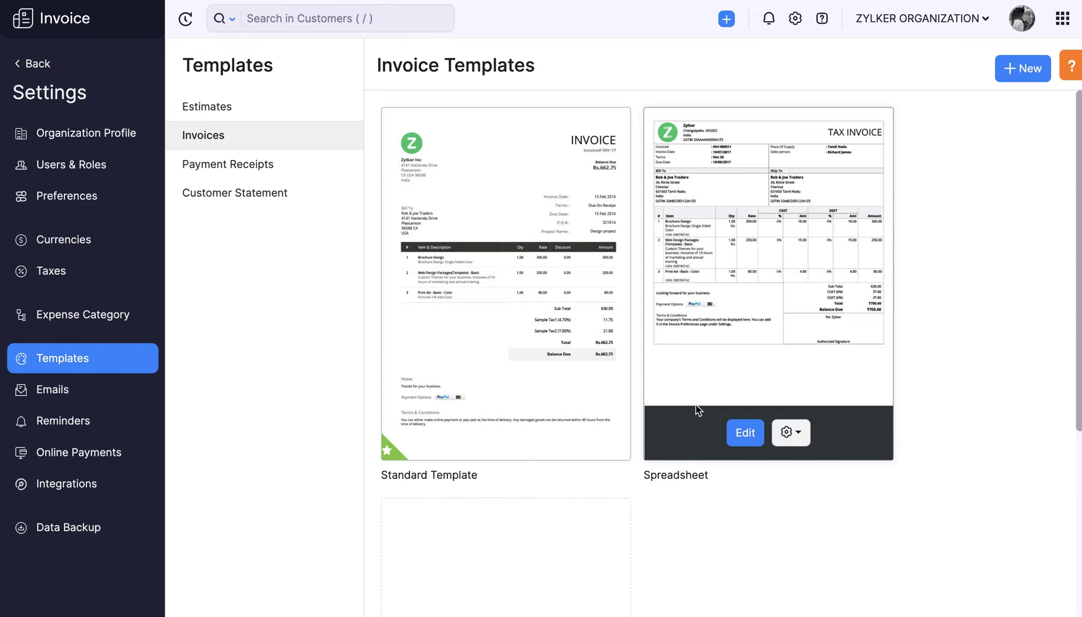
{"action": "left_click", "coordinate": [745, 435]}
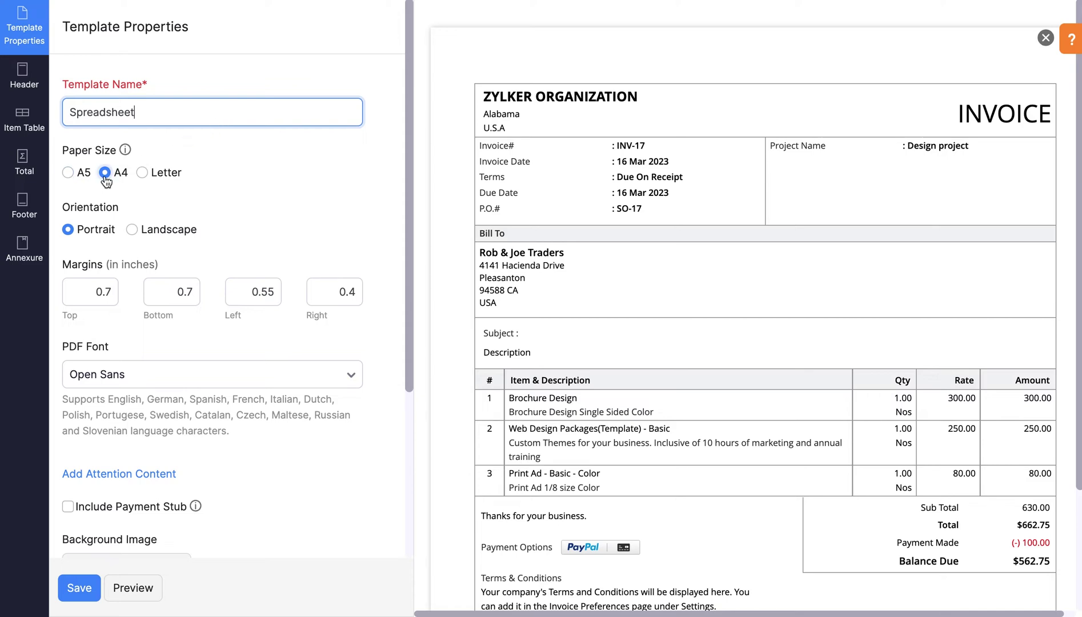
Set the template's paper size to A5 and its top margin to 1 inch.
{"action": "left_click", "coordinate": [142, 174]}
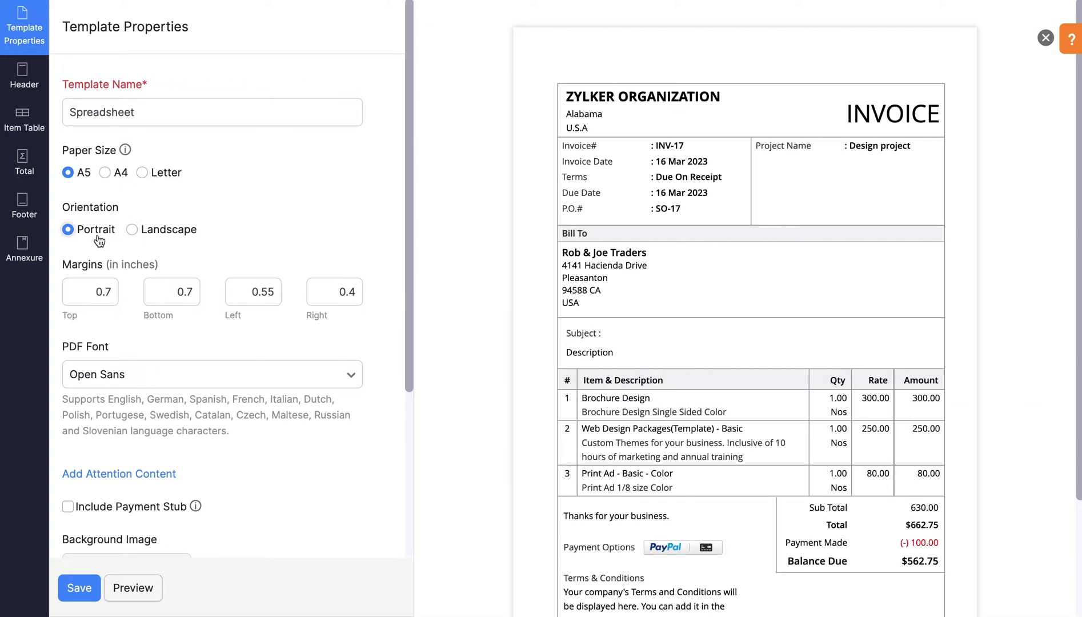
{"action": "left_click", "coordinate": [112, 289]}
{"action": "key", "text": "BackSpace"}
{"action": "key", "text": "BackSpace"}
{"action": "key", "text": "BackSpace"}
{"action": "type", "text": "1"}
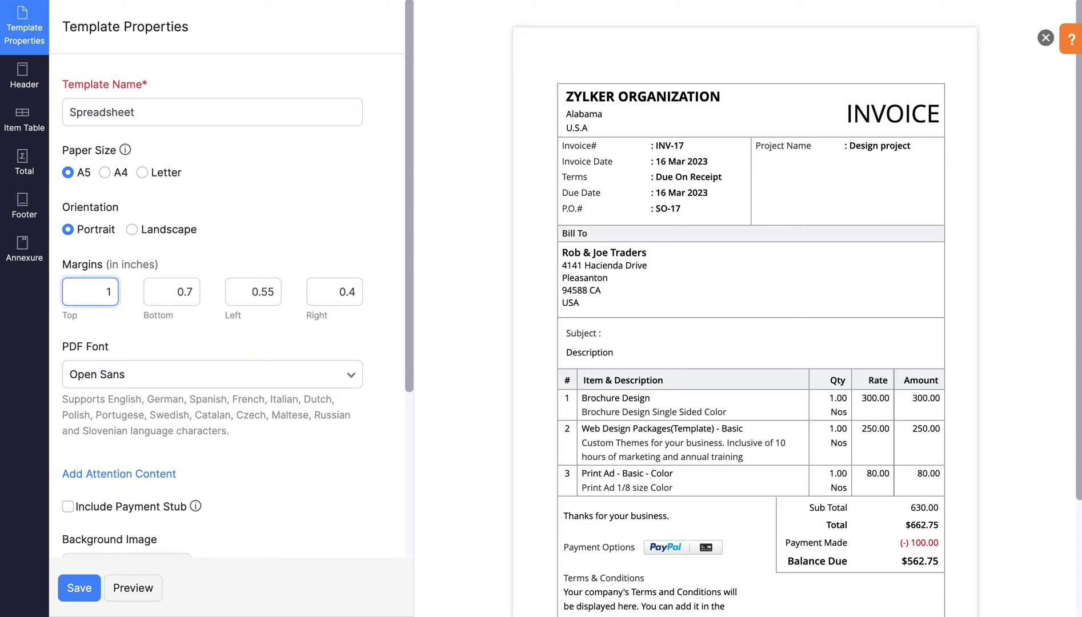
Look through the available PDF fonts without choosing a different one.
{"action": "left_click", "coordinate": [284, 381]}
{"action": "scroll", "coordinate": [278, 468], "scroll_direction": "down", "scroll_amount": 4}
{"action": "scroll", "coordinate": [279, 470], "scroll_direction": "up", "scroll_amount": 4}
{"action": "left_click", "coordinate": [378, 382]}
Add the attention content "Flat 6% offer till April 10th, 2023" to the template, checking the available placeholders before closing the dialog.
{"action": "scroll", "coordinate": [379, 382], "scroll_direction": "down", "scroll_amount": 2}
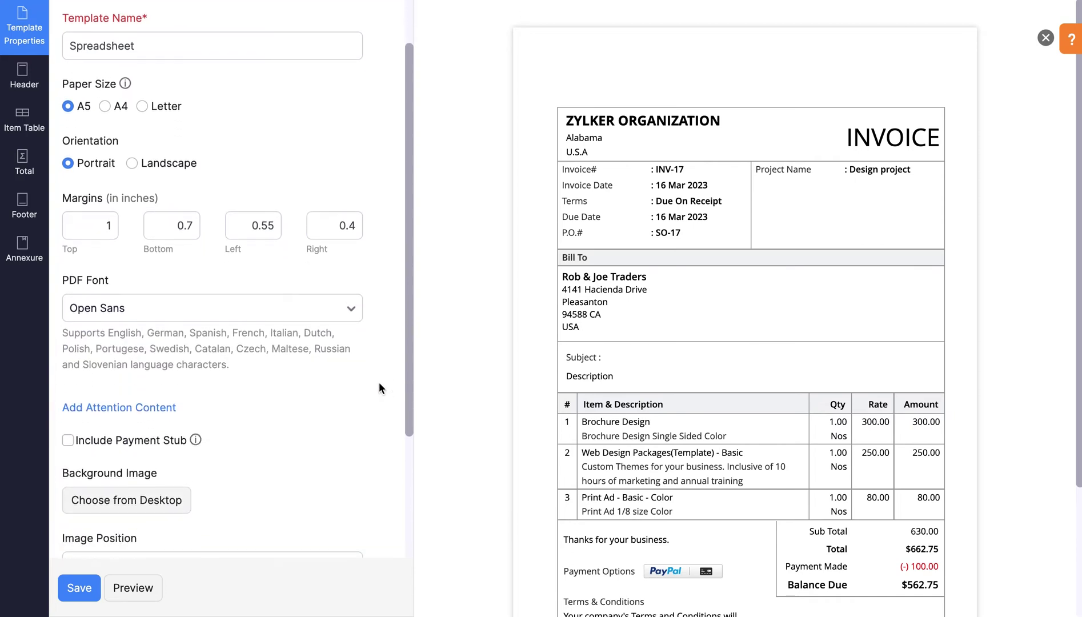
{"action": "scroll", "coordinate": [379, 382], "scroll_direction": "down", "scroll_amount": 1}
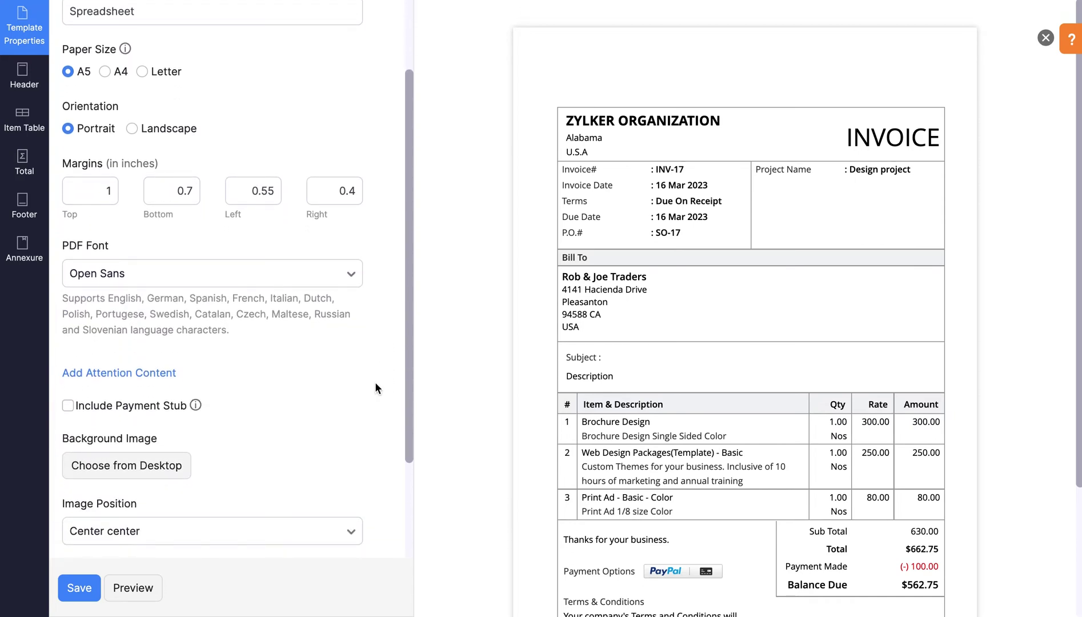
{"action": "left_click", "coordinate": [171, 373]}
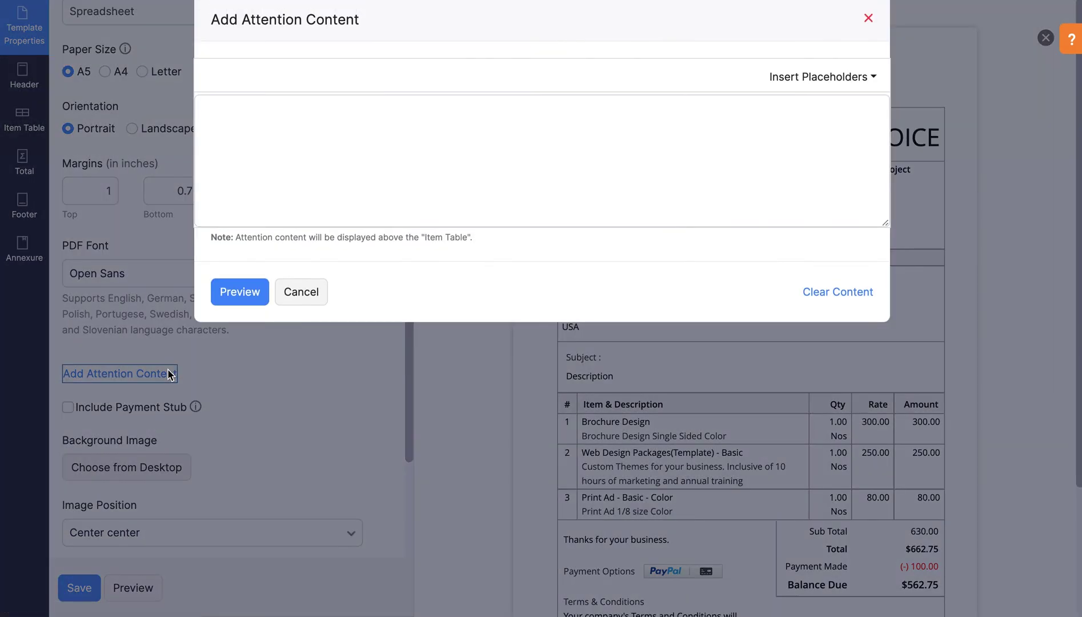
{"action": "left_click", "coordinate": [343, 149]}
{"action": "type", "text": "Flat 6% offer till April 10th, 2023"}
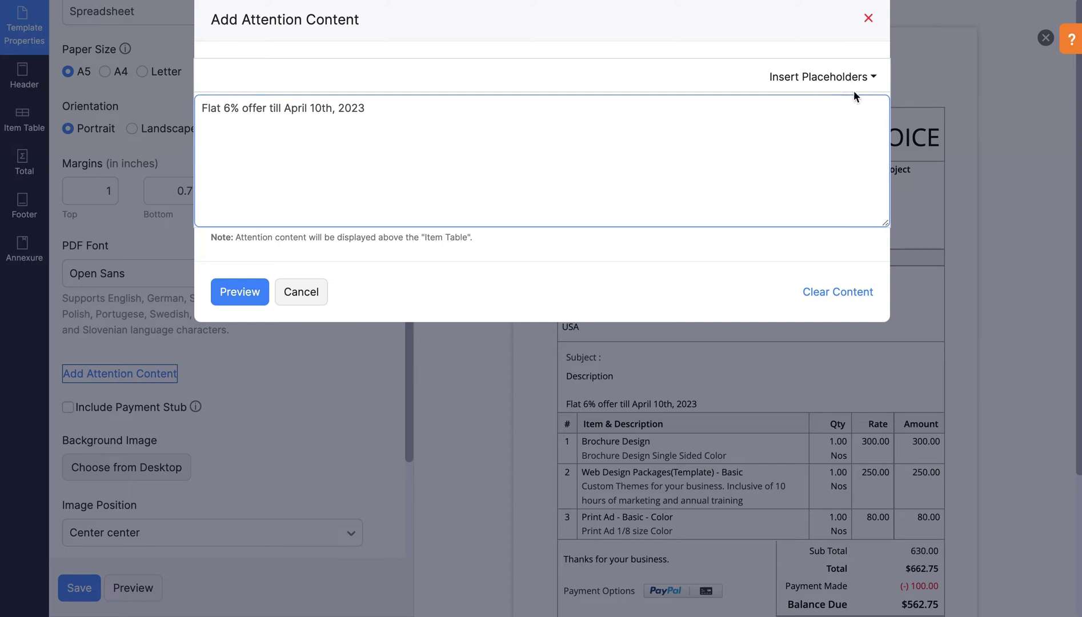
{"action": "left_click", "coordinate": [874, 85]}
{"action": "left_click", "coordinate": [875, 86]}
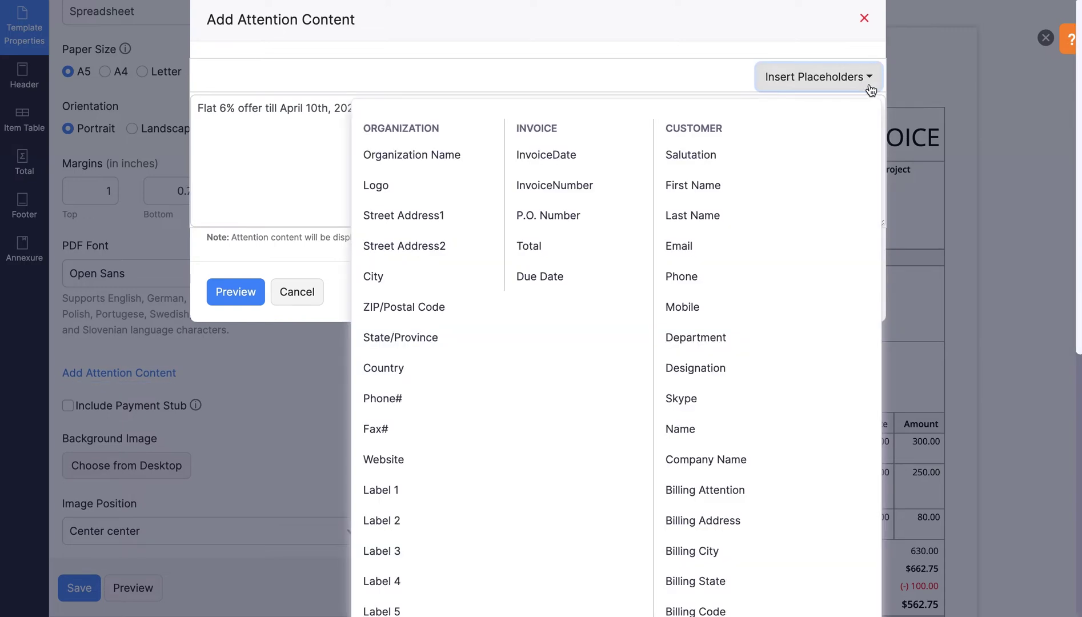
{"action": "left_click", "coordinate": [875, 85]}
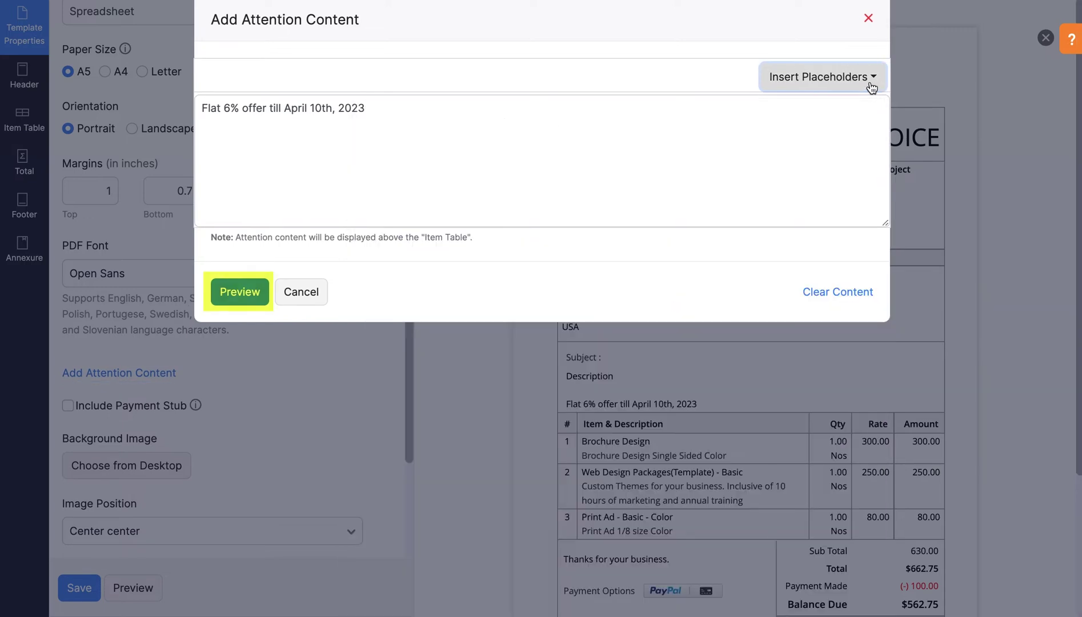
{"action": "left_click", "coordinate": [868, 18]}
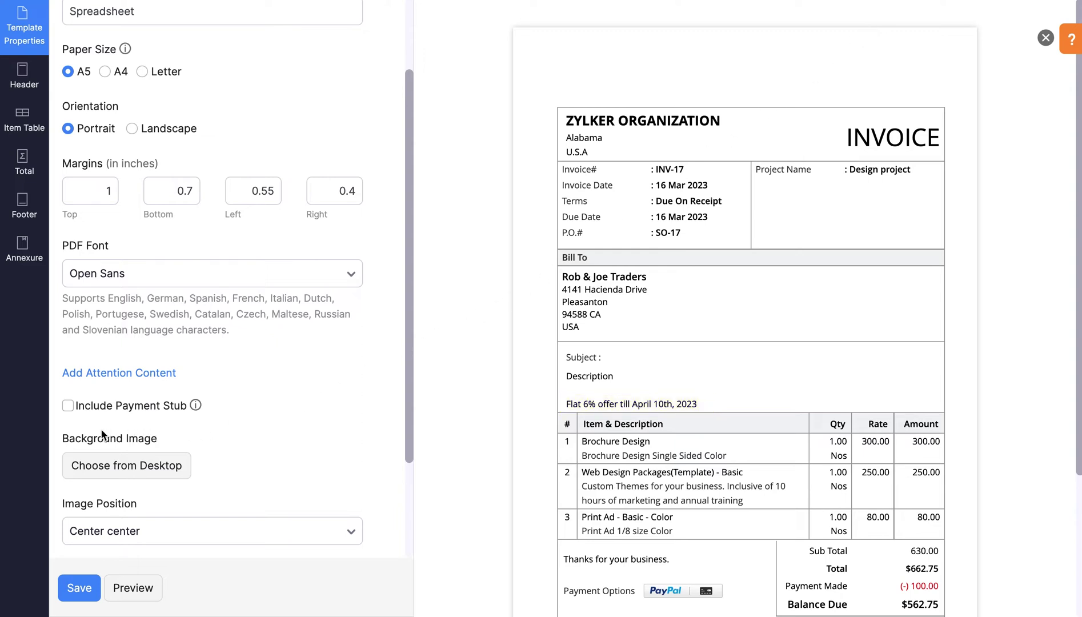
Include a payment stub in the invoice template and look over its label and position options.
{"action": "left_click", "coordinate": [68, 405]}
{"action": "scroll", "coordinate": [67, 408], "scroll_direction": "down", "scroll_amount": 2}
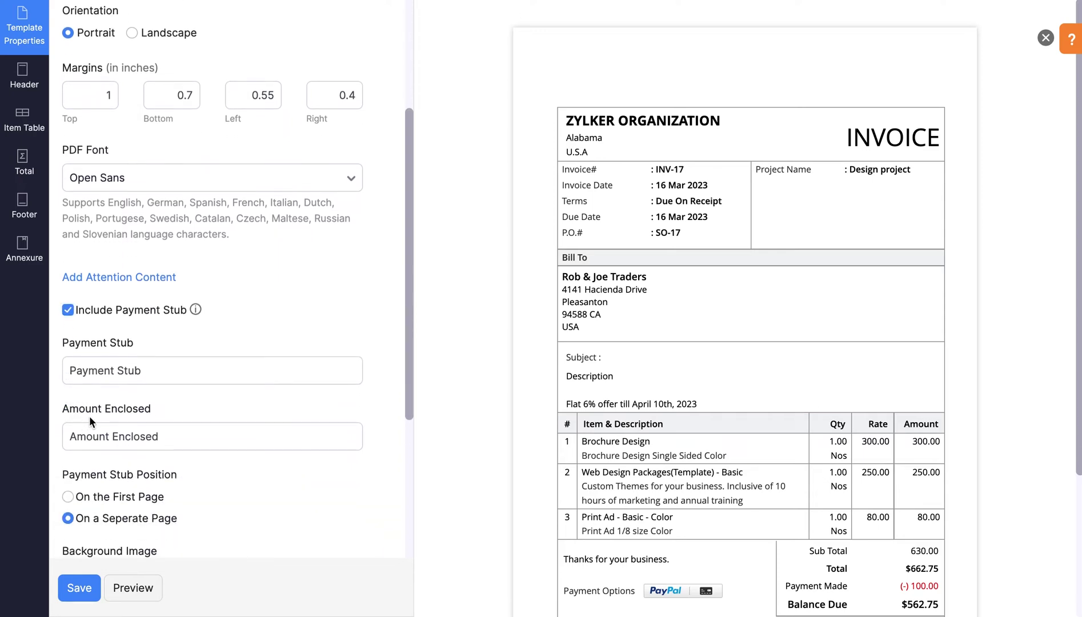
{"action": "scroll", "coordinate": [89, 416], "scroll_direction": "down", "scroll_amount": 3}
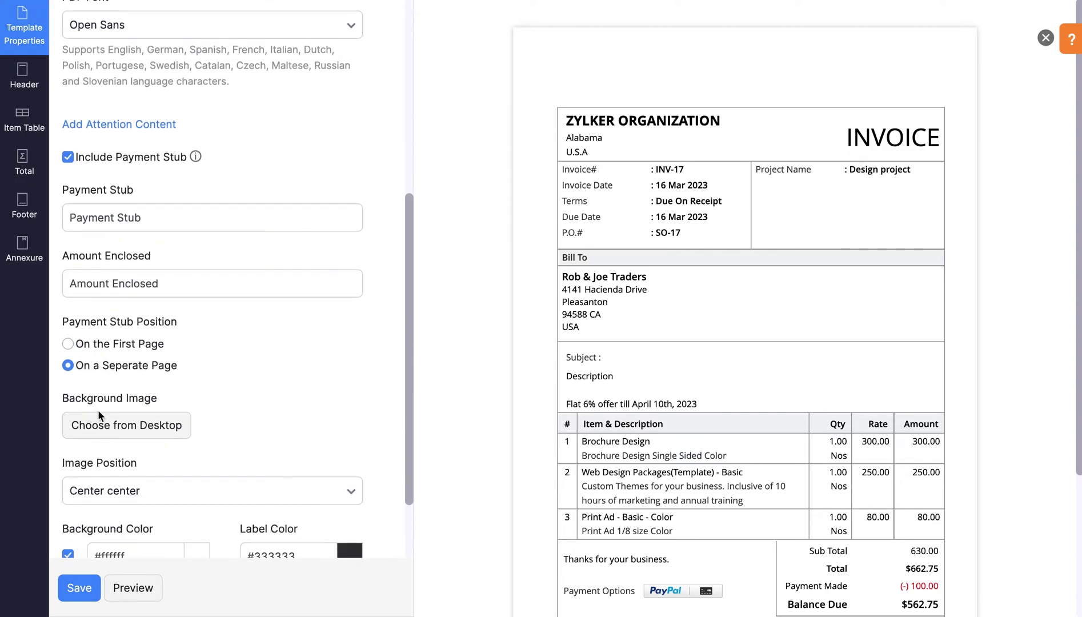
Set the template's background color to #B9DAFD and label color to #1C1C1C, updating the invoice preview.
{"action": "scroll", "coordinate": [98, 410], "scroll_direction": "down", "scroll_amount": 2}
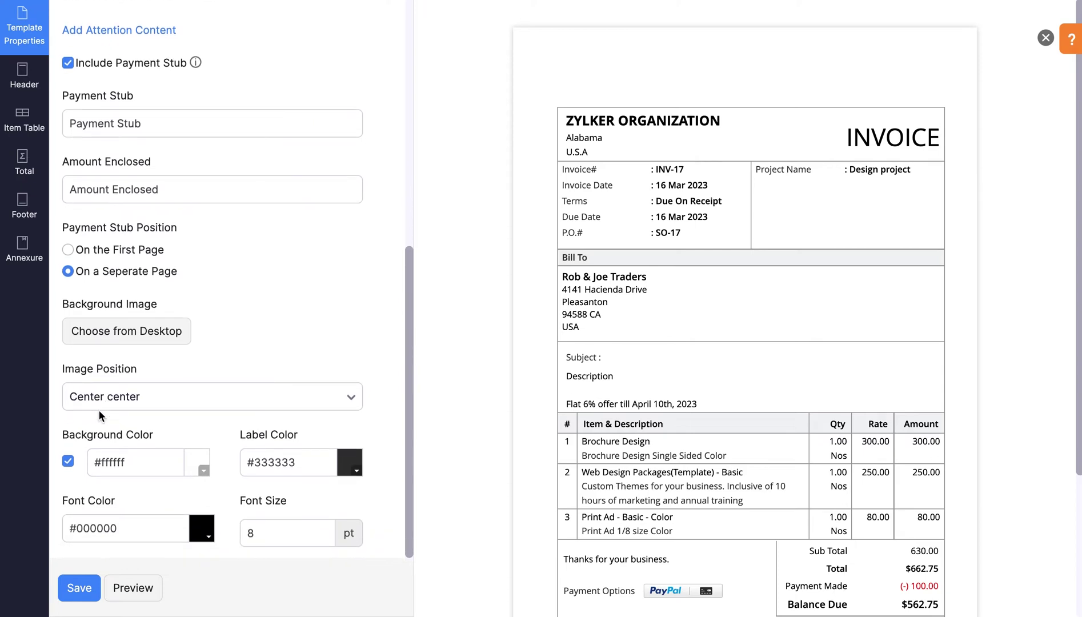
{"action": "left_click", "coordinate": [204, 469]}
{"action": "left_click", "coordinate": [163, 380]}
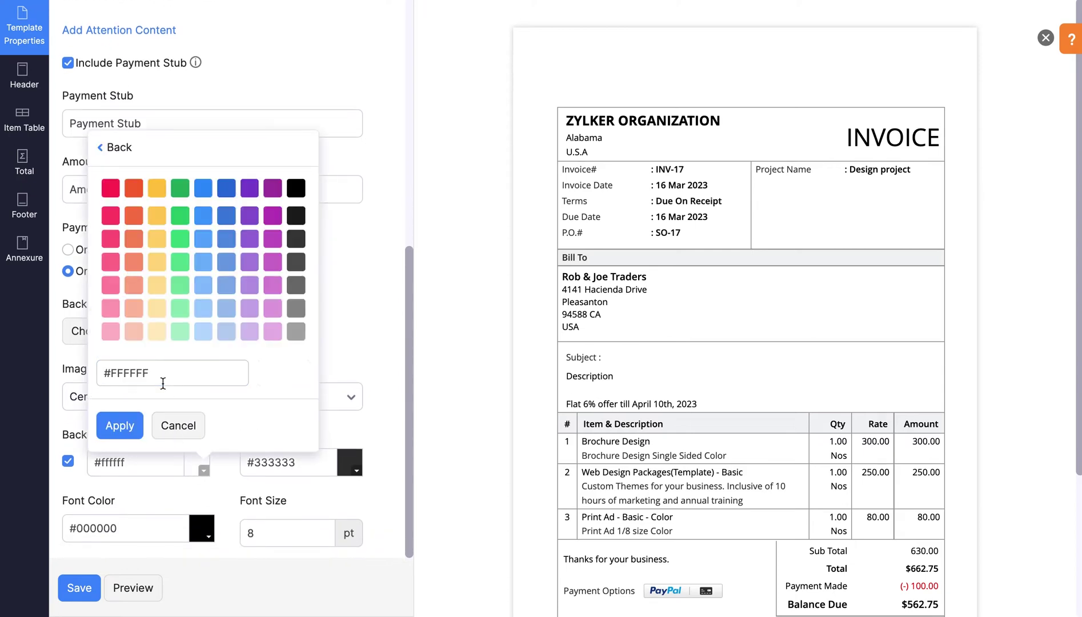
{"action": "left_click", "coordinate": [200, 334]}
{"action": "left_click", "coordinate": [139, 428]}
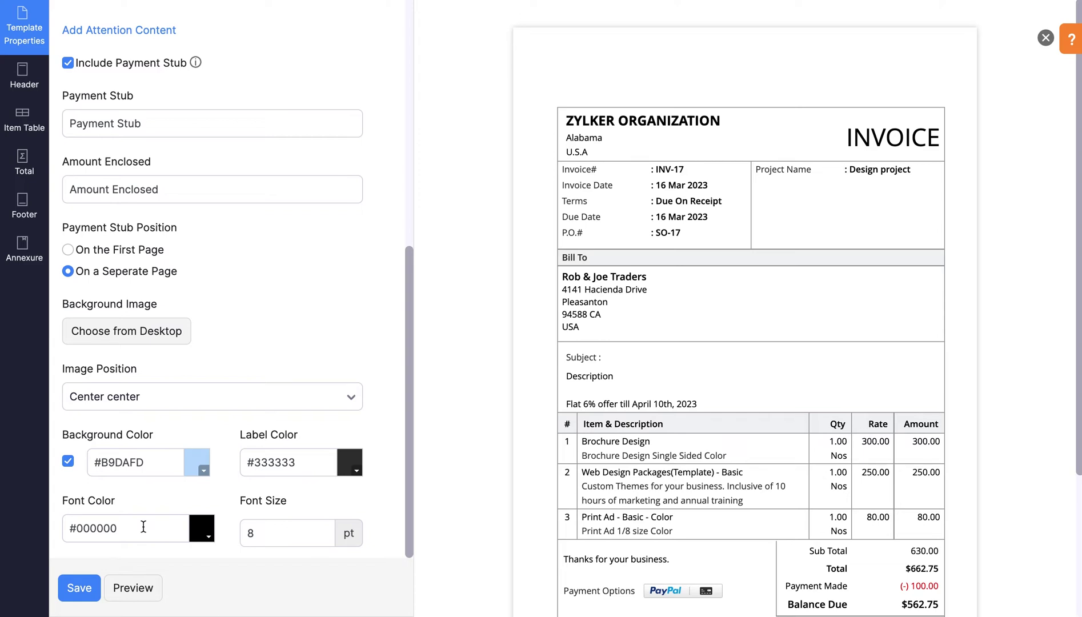
{"action": "left_click", "coordinate": [150, 601]}
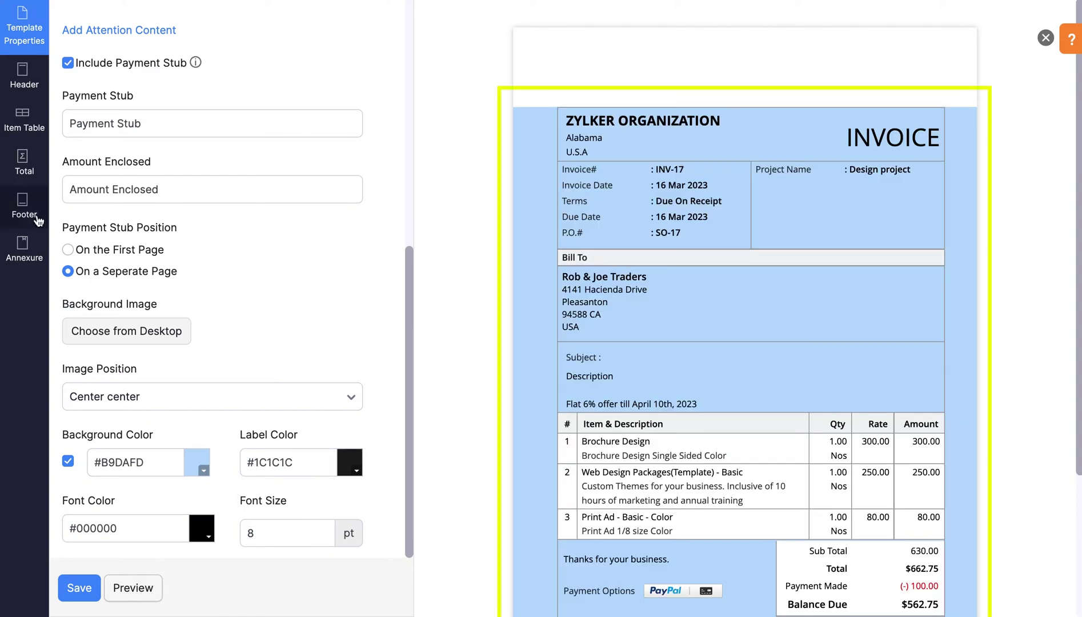
Upload the organization's blue Z logo to the invoice header and enlarge it slightly.
{"action": "left_click", "coordinate": [41, 91]}
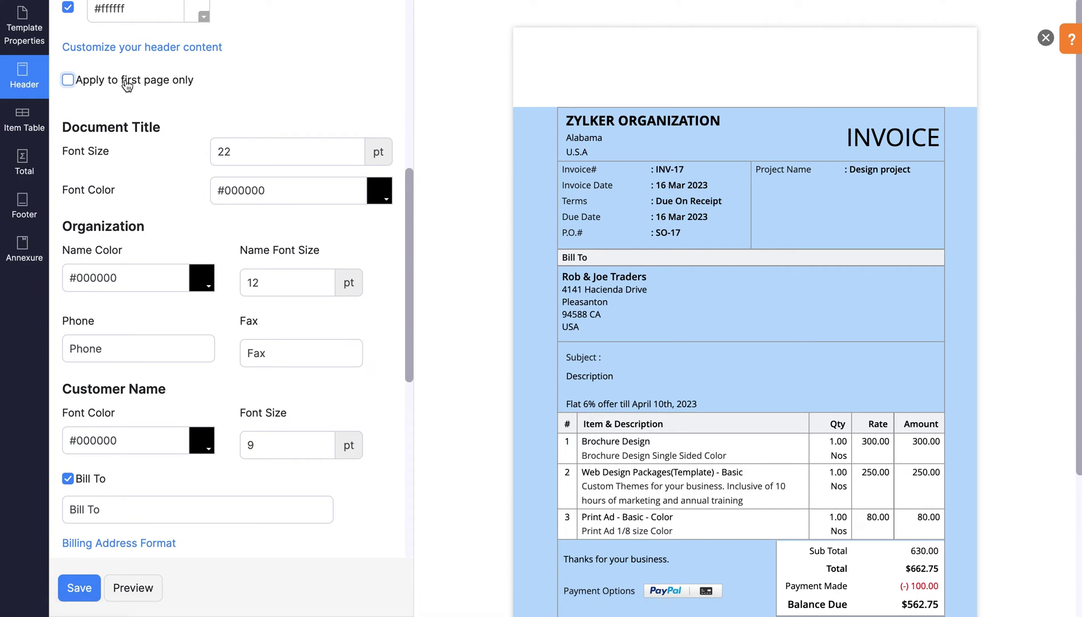
{"action": "scroll", "coordinate": [126, 87], "scroll_direction": "up", "scroll_amount": 10}
{"action": "scroll", "coordinate": [127, 86], "scroll_direction": "up", "scroll_amount": 1}
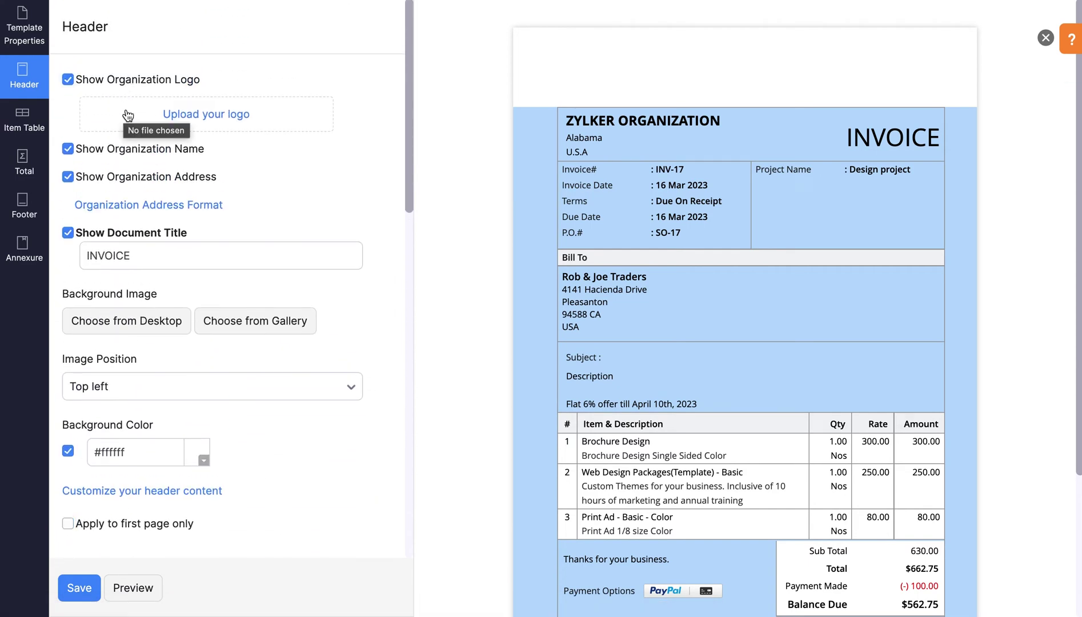
{"action": "left_click", "coordinate": [193, 112]}
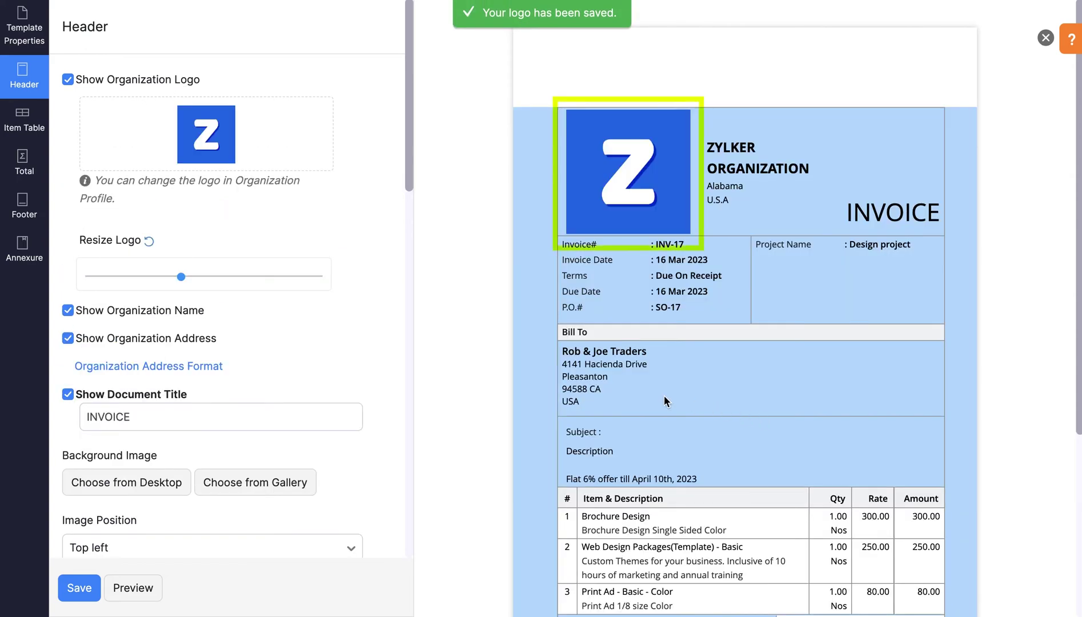
{"action": "mouse_move", "coordinate": [181, 277]}
{"action": "left_mouse_down"}
{"action": "mouse_move", "coordinate": [201, 281]}
{"action": "mouse_move", "coordinate": [187, 279]}
{"action": "left_mouse_up"}
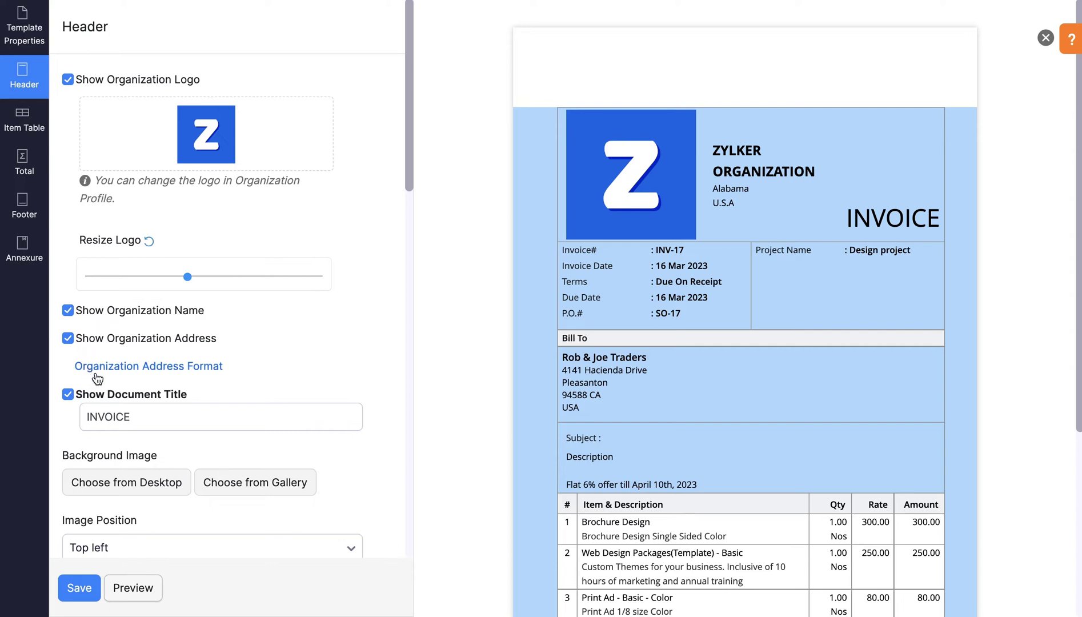
Apply the teal wave image from the General gallery as the header background and preview the invoice.
{"action": "scroll", "coordinate": [97, 379], "scroll_direction": "down", "scroll_amount": 1}
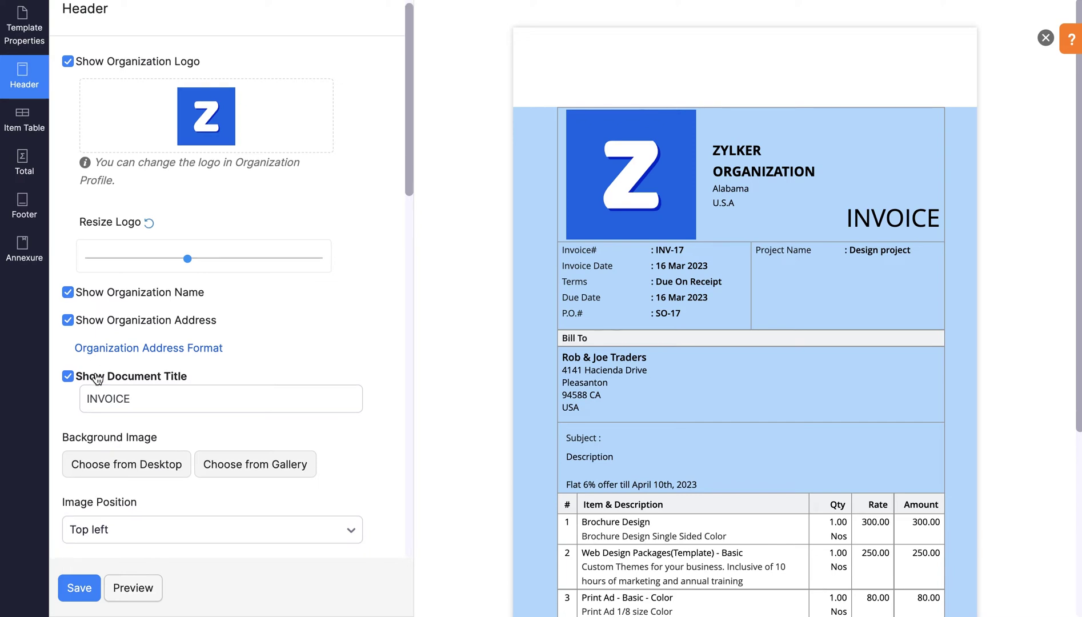
{"action": "scroll", "coordinate": [97, 379], "scroll_direction": "down", "scroll_amount": 3}
{"action": "left_click", "coordinate": [104, 357]}
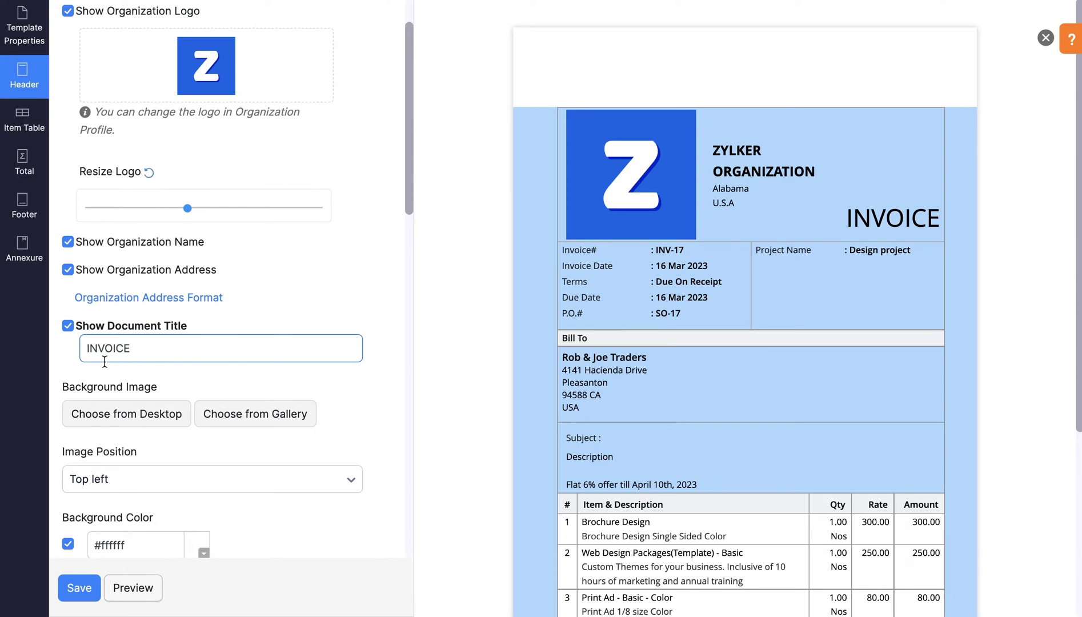
{"action": "scroll", "coordinate": [105, 361], "scroll_direction": "down", "scroll_amount": 3}
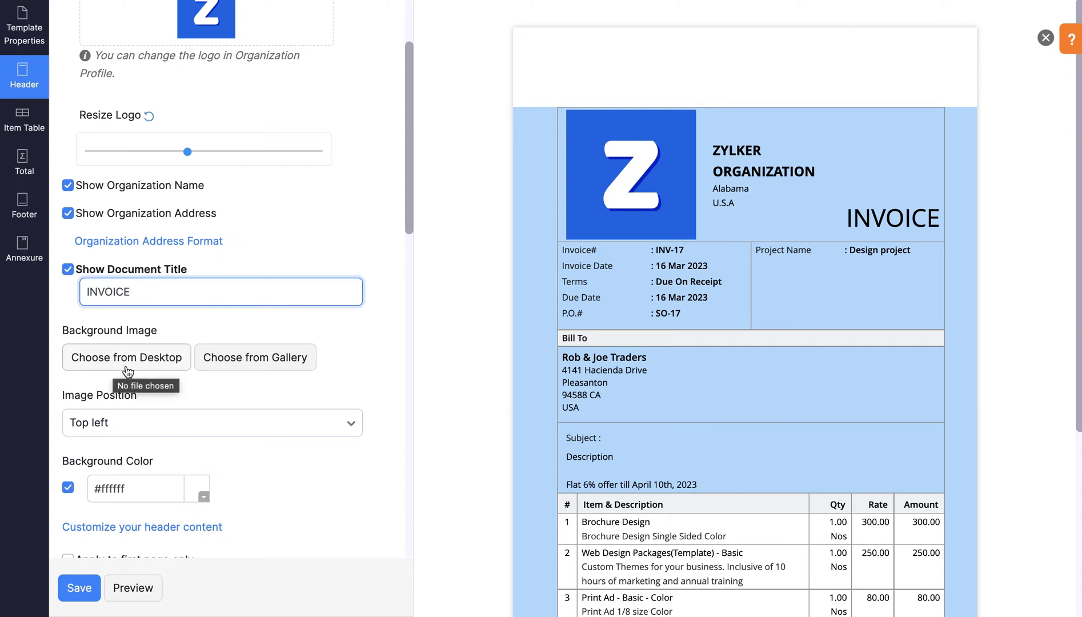
{"action": "left_click", "coordinate": [220, 373]}
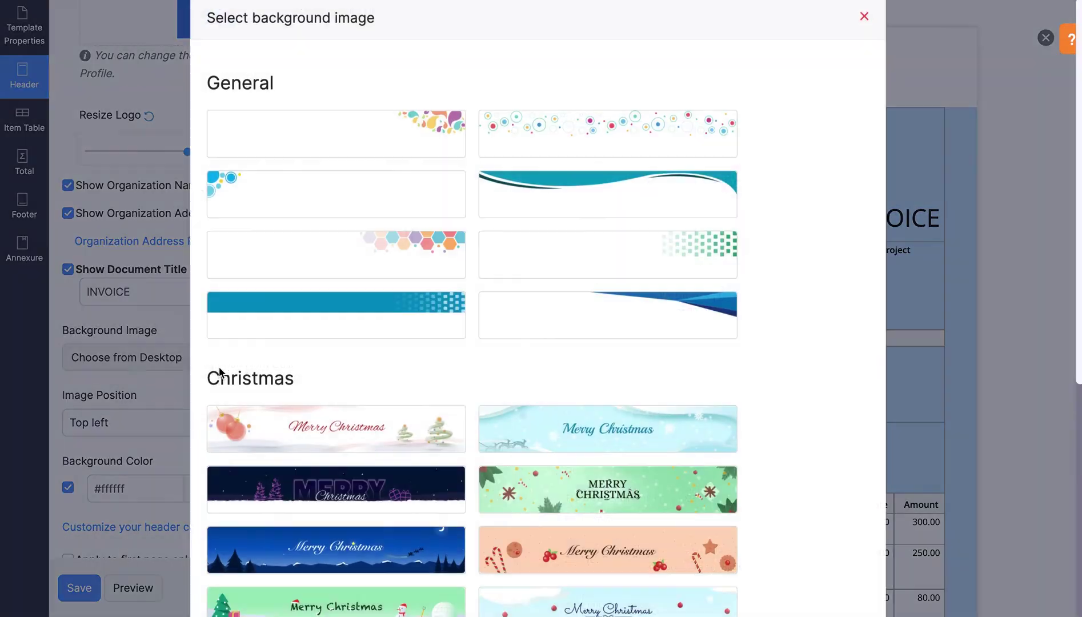
{"action": "left_click", "coordinate": [503, 200]}
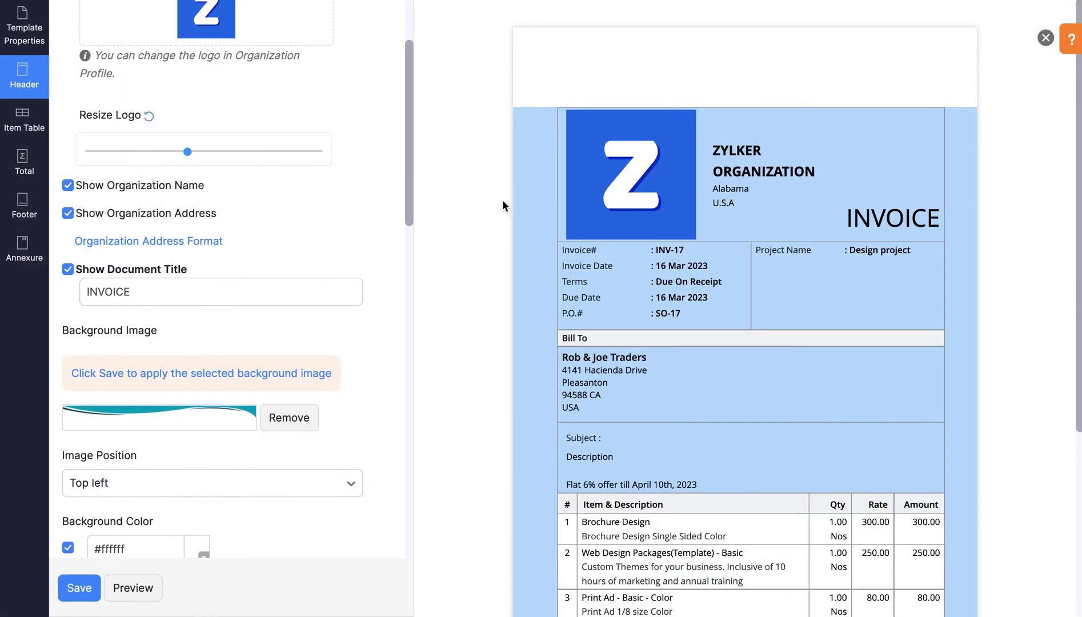
{"action": "left_click", "coordinate": [149, 597]}
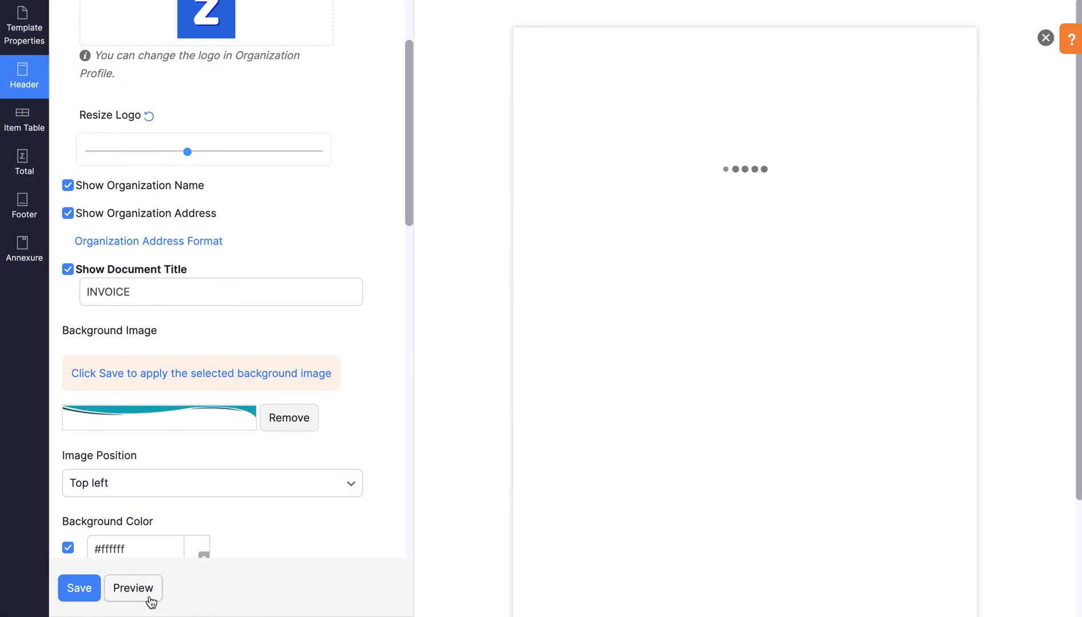
Examine the remaining header settings, including document title, organization, customer name, addresses and document information fields.
{"action": "scroll", "coordinate": [123, 508], "scroll_direction": "down", "scroll_amount": 3}
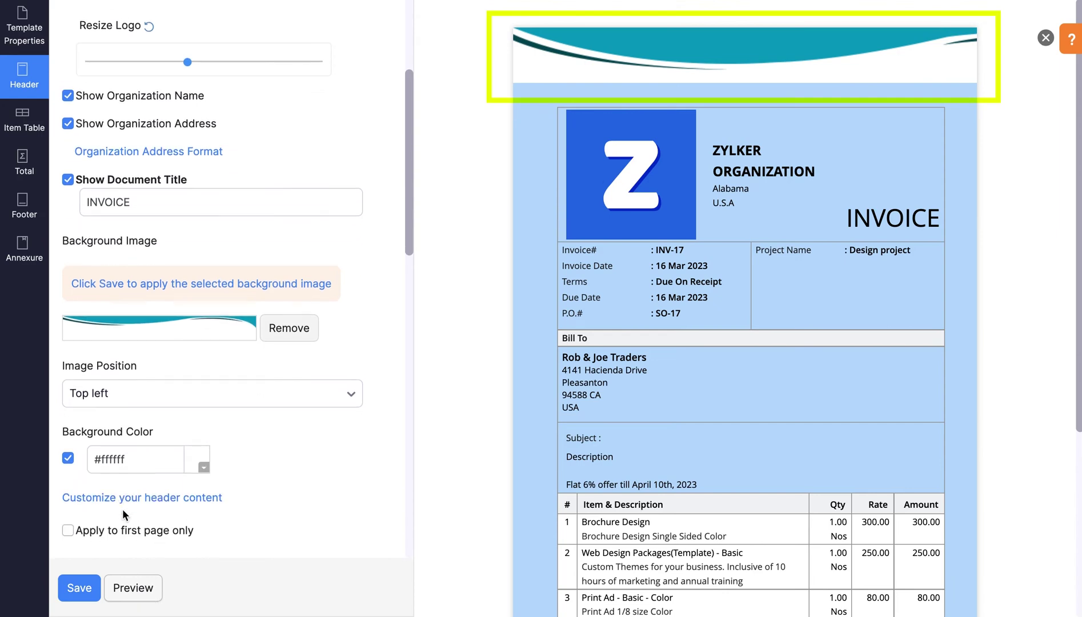
{"action": "scroll", "coordinate": [118, 497], "scroll_direction": "down", "scroll_amount": 1}
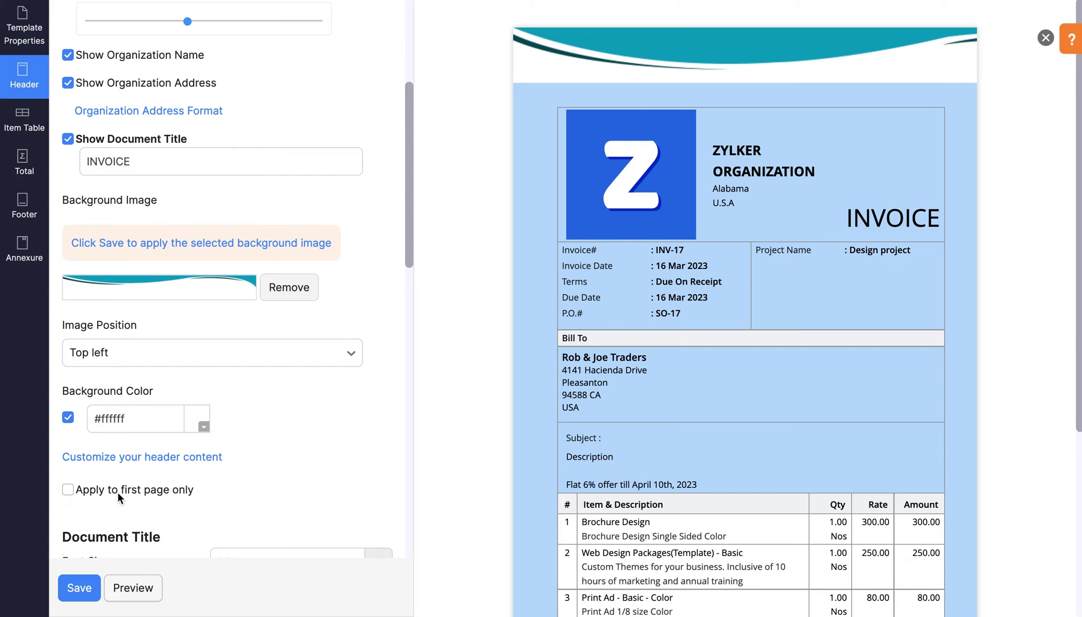
{"action": "scroll", "coordinate": [118, 493], "scroll_direction": "down", "scroll_amount": 3}
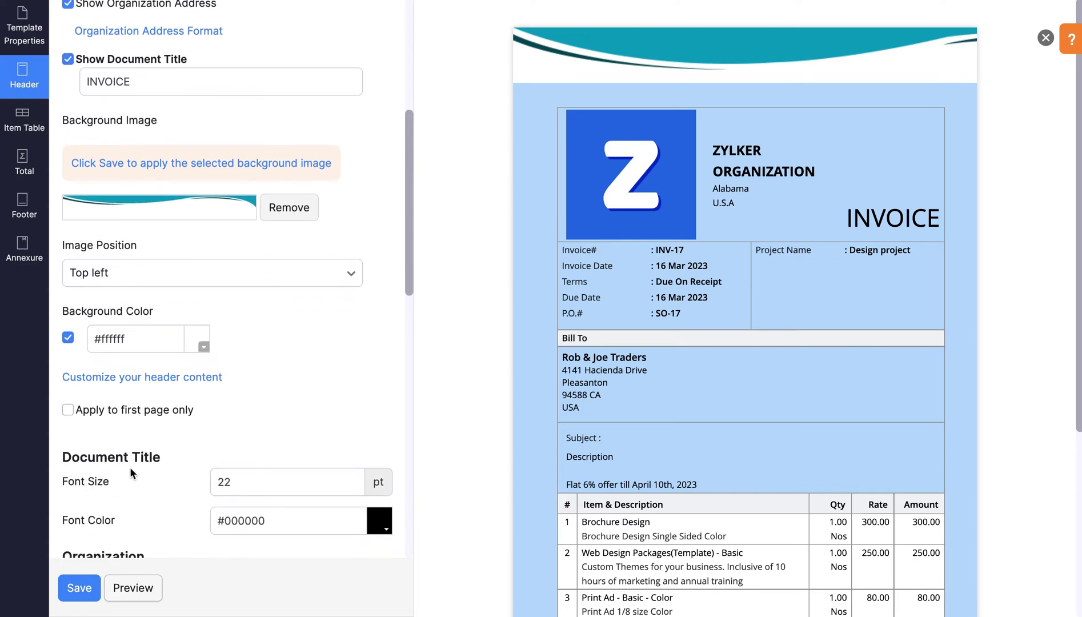
{"action": "scroll", "coordinate": [129, 467], "scroll_direction": "down", "scroll_amount": 3}
{"action": "scroll", "coordinate": [134, 472], "scroll_direction": "down", "scroll_amount": 6}
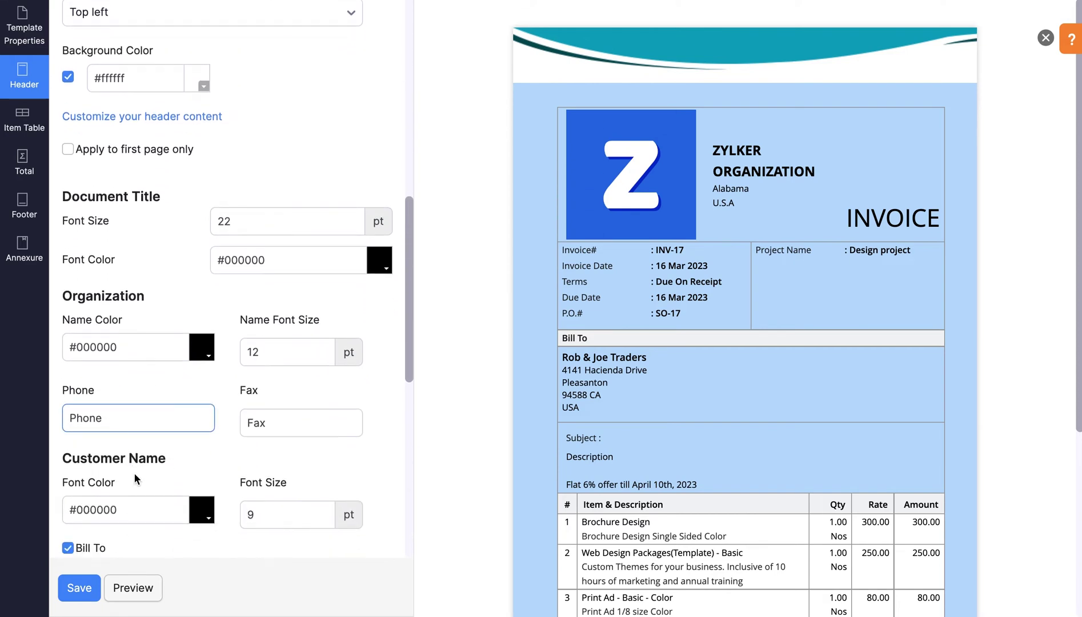
{"action": "scroll", "coordinate": [147, 473], "scroll_direction": "down", "scroll_amount": 11}
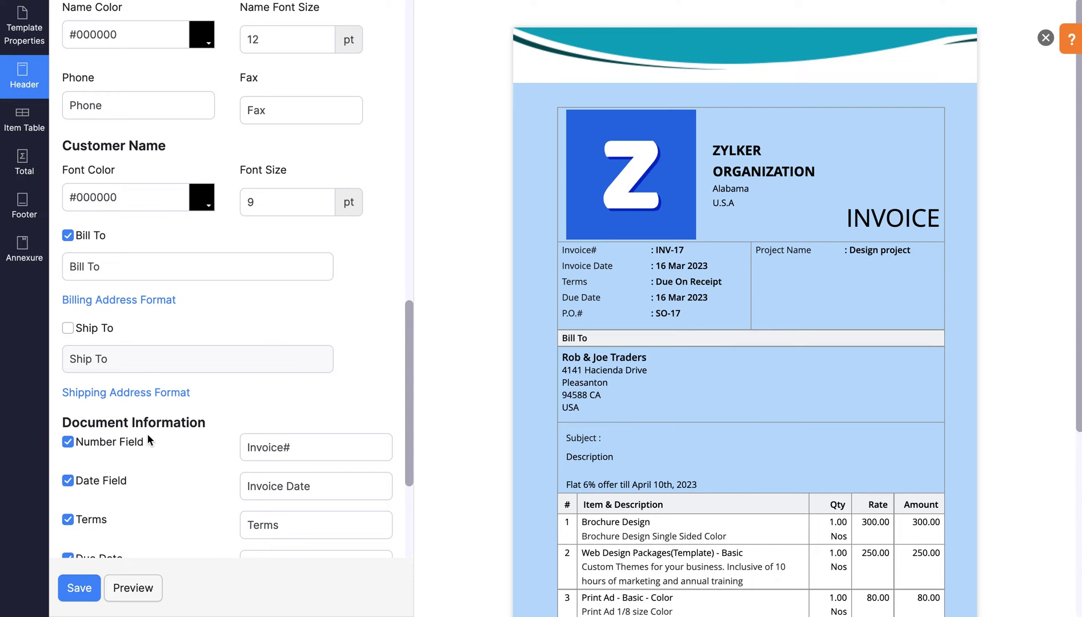
{"action": "scroll", "coordinate": [158, 438], "scroll_direction": "down", "scroll_amount": 5}
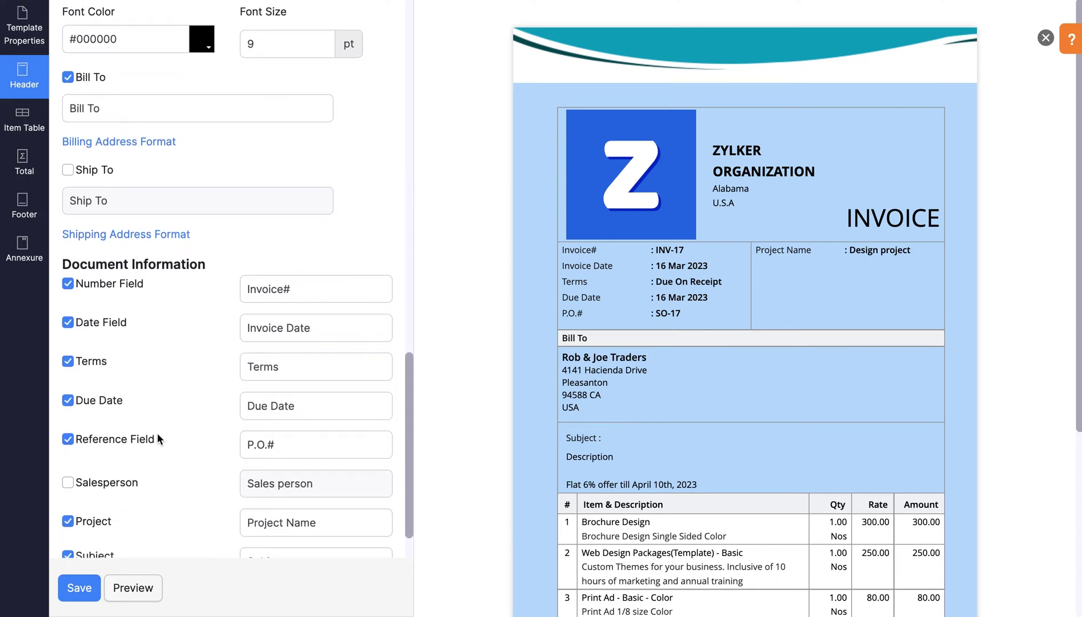
Show the Salesperson field in the header's document information and preview the invoice.
{"action": "left_click", "coordinate": [68, 460]}
{"action": "scroll", "coordinate": [97, 472], "scroll_direction": "down", "scroll_amount": 1}
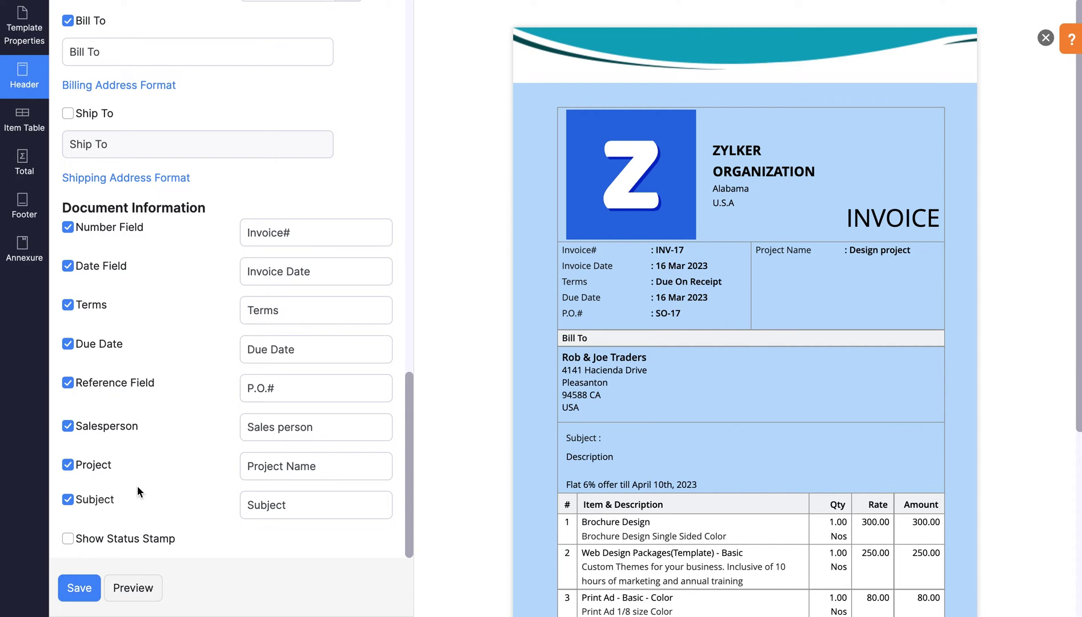
{"action": "left_click", "coordinate": [159, 590]}
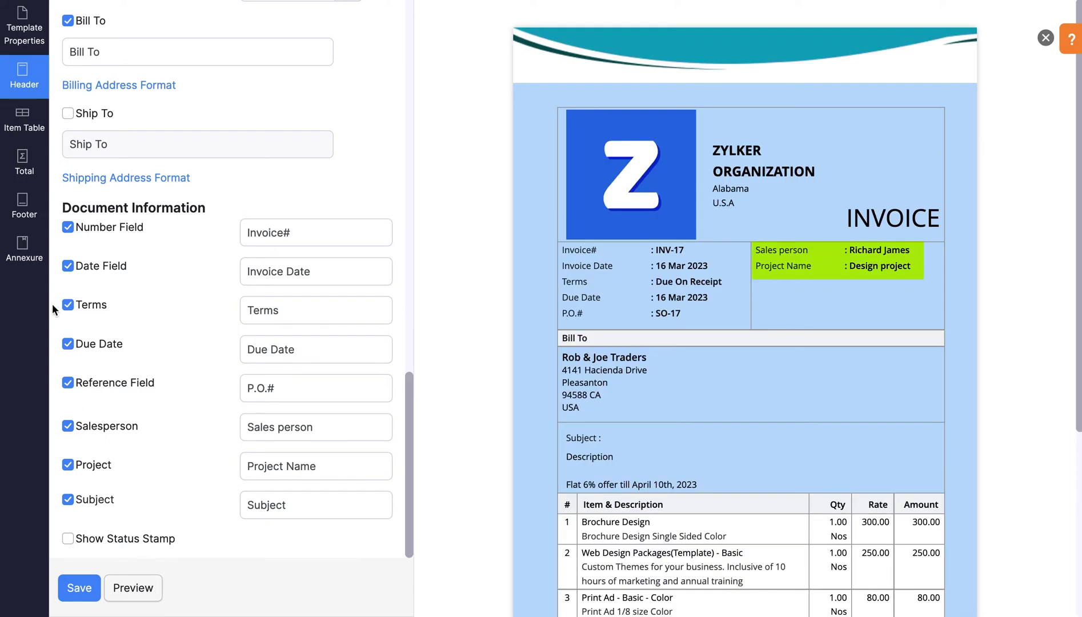
Set the Amount column's width in the item table to 10% and preview the invoice.
{"action": "left_click", "coordinate": [15, 129]}
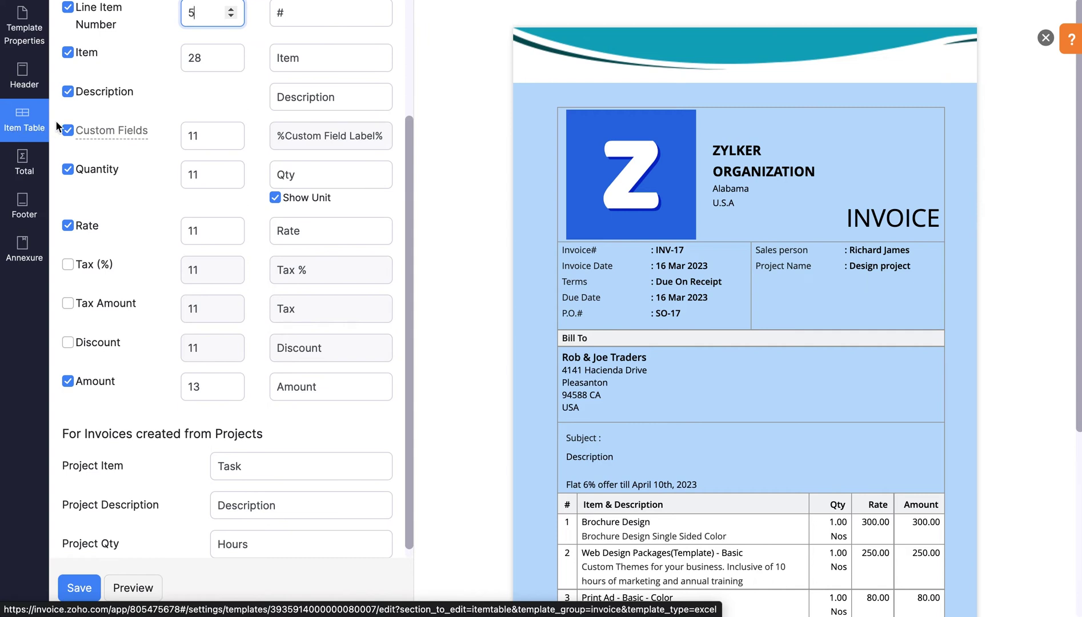
{"action": "scroll", "coordinate": [56, 125], "scroll_direction": "up", "scroll_amount": 3}
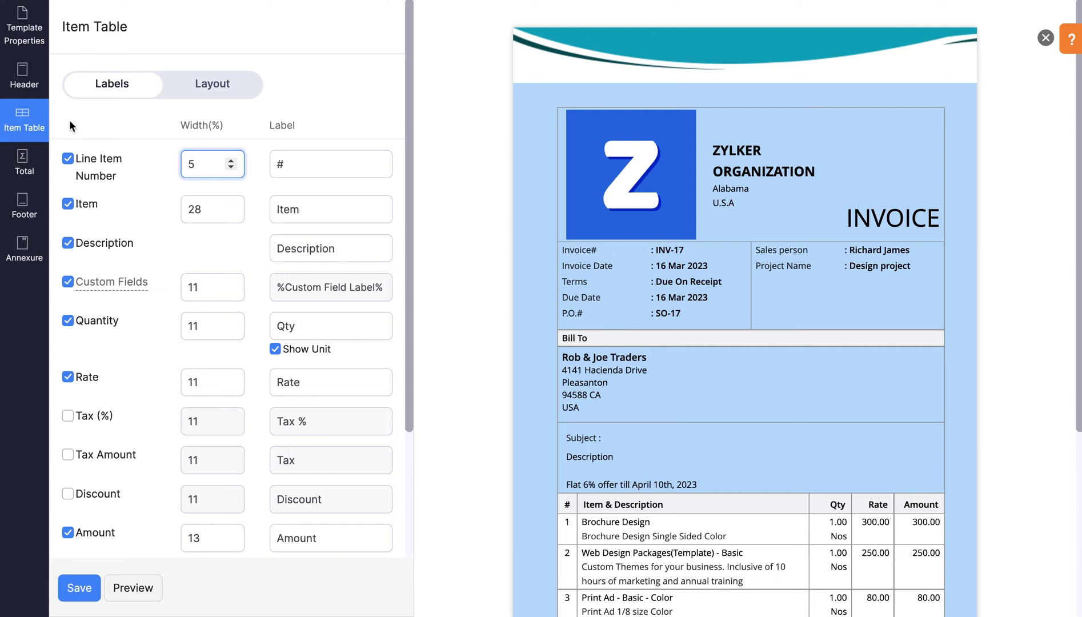
{"action": "scroll", "coordinate": [100, 107], "scroll_direction": "down", "scroll_amount": 3}
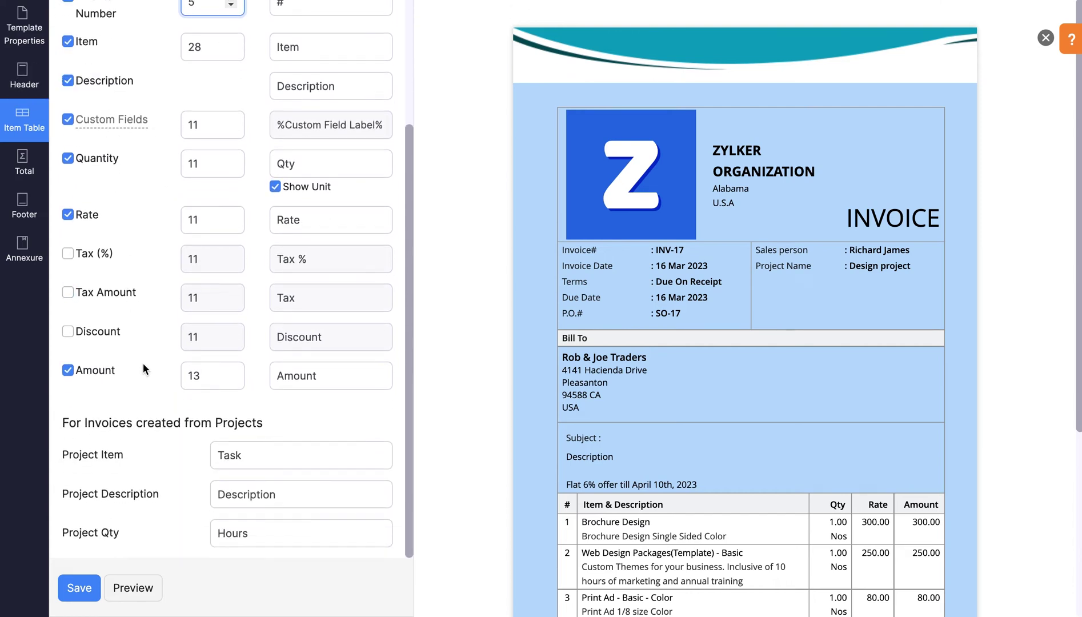
{"action": "left_click", "coordinate": [230, 379]}
{"action": "left_click", "coordinate": [230, 379]}
{"action": "left_click", "coordinate": [231, 379]}
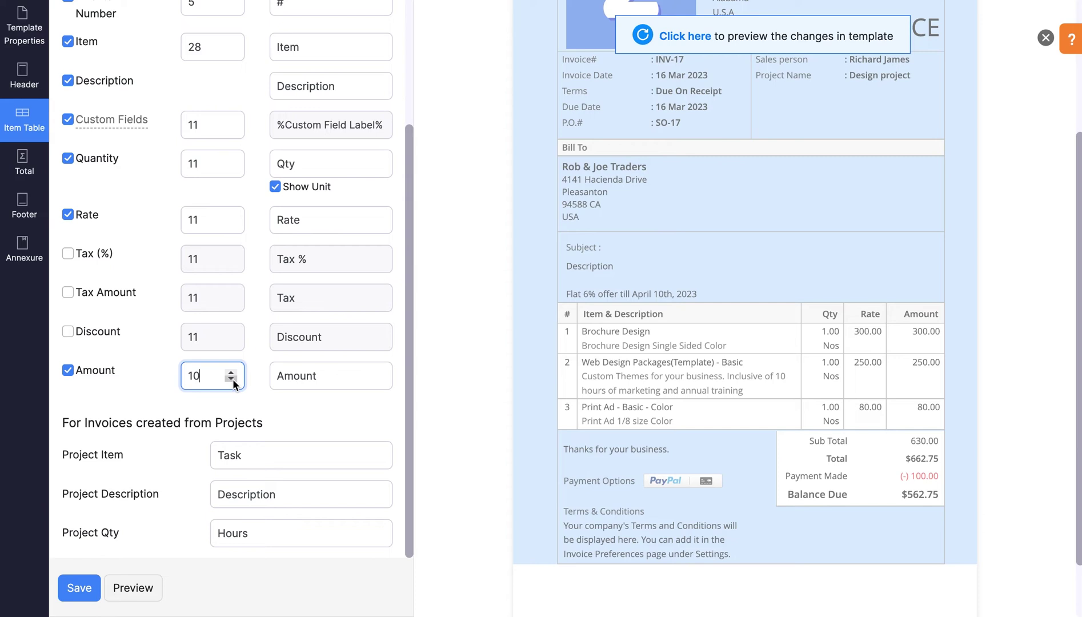
{"action": "left_click", "coordinate": [145, 598]}
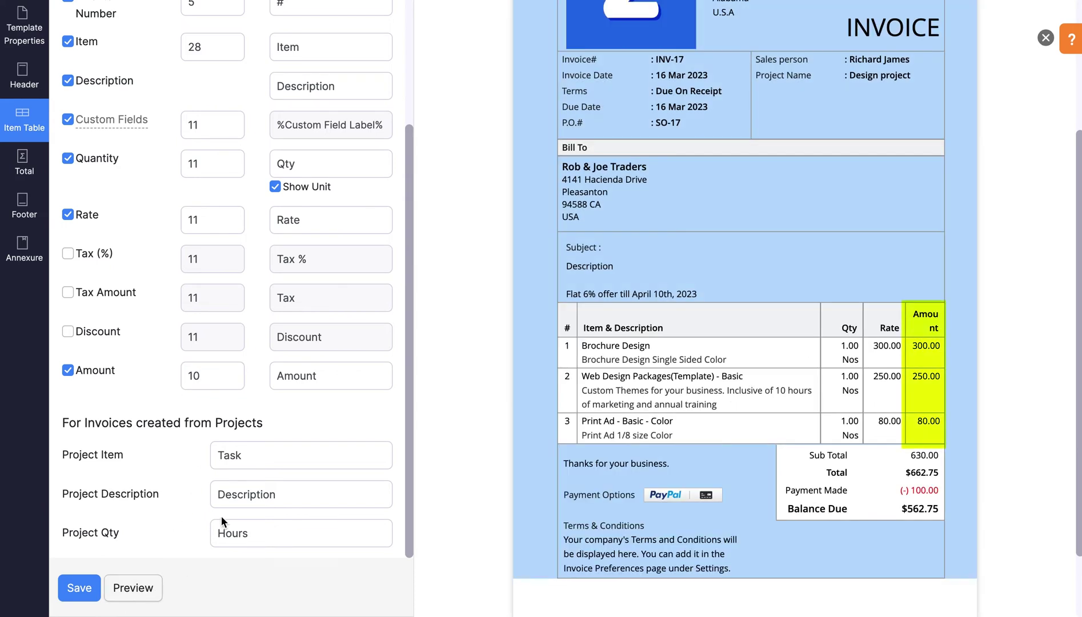
{"action": "left_click", "coordinate": [271, 456]}
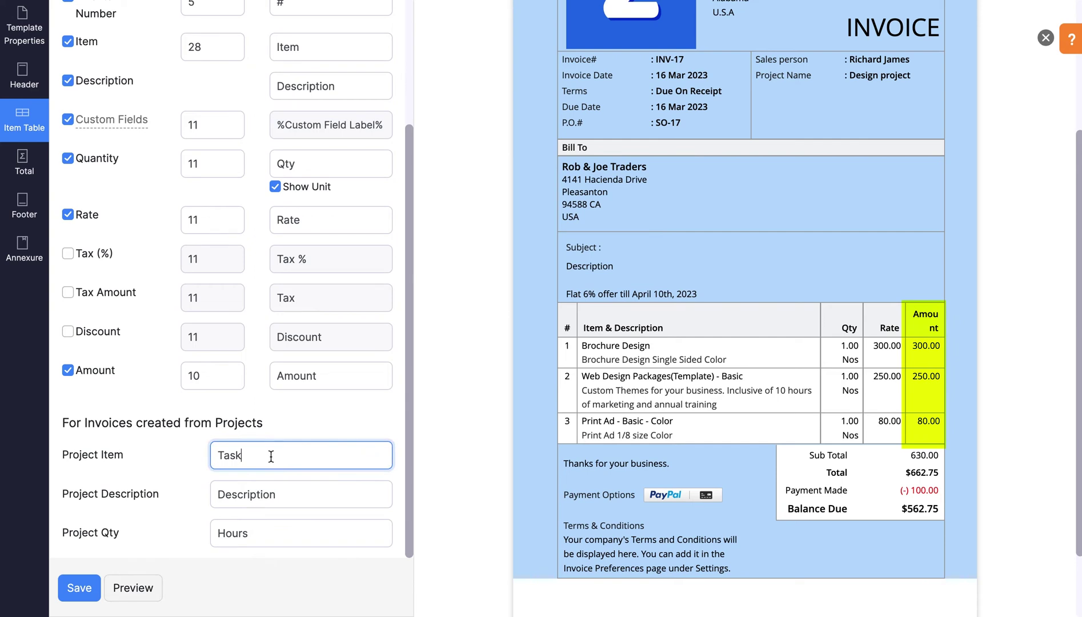
Set the item table's border color to #AAAAAA in its layout settings and preview the invoice.
{"action": "scroll", "coordinate": [271, 455], "scroll_direction": "up", "scroll_amount": 3}
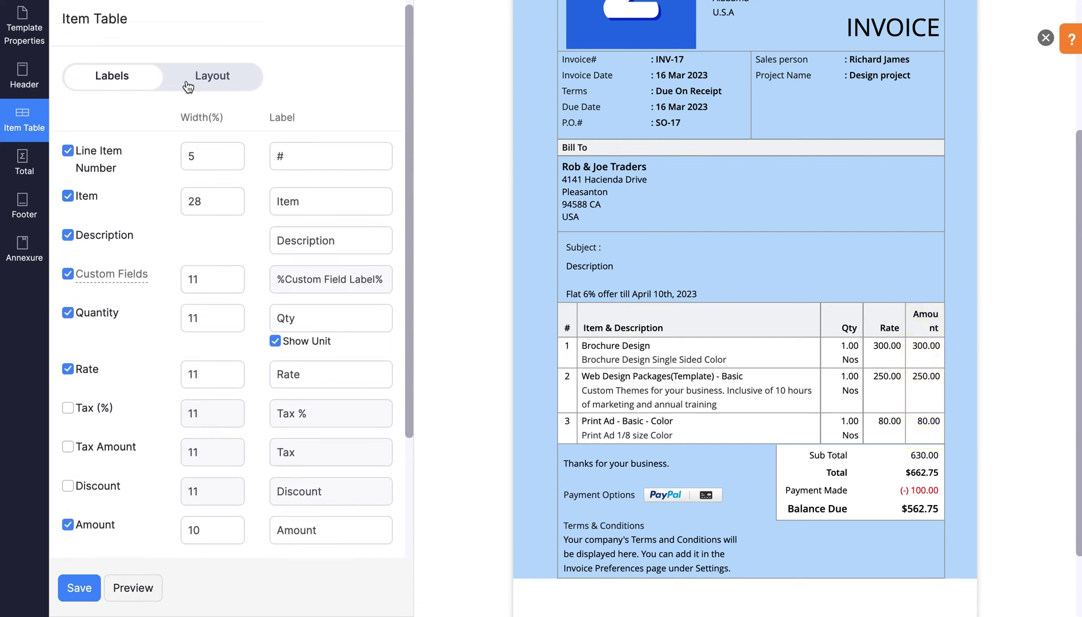
{"action": "left_click", "coordinate": [189, 87]}
{"action": "left_click", "coordinate": [377, 133]}
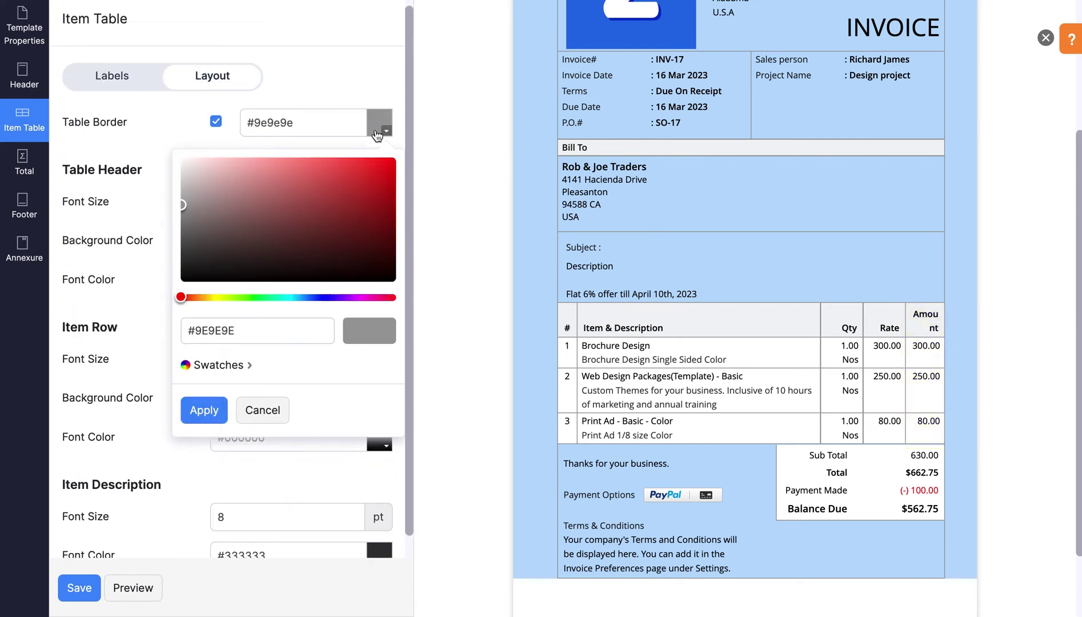
{"action": "left_click", "coordinate": [380, 303]}
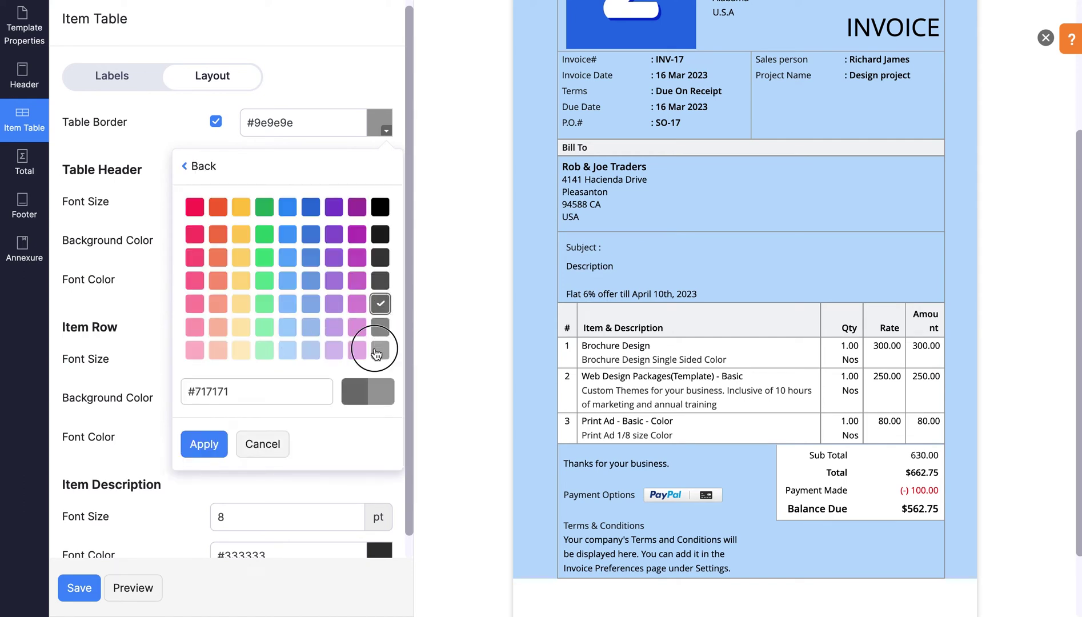
{"action": "left_click", "coordinate": [377, 352]}
{"action": "left_click", "coordinate": [204, 443]}
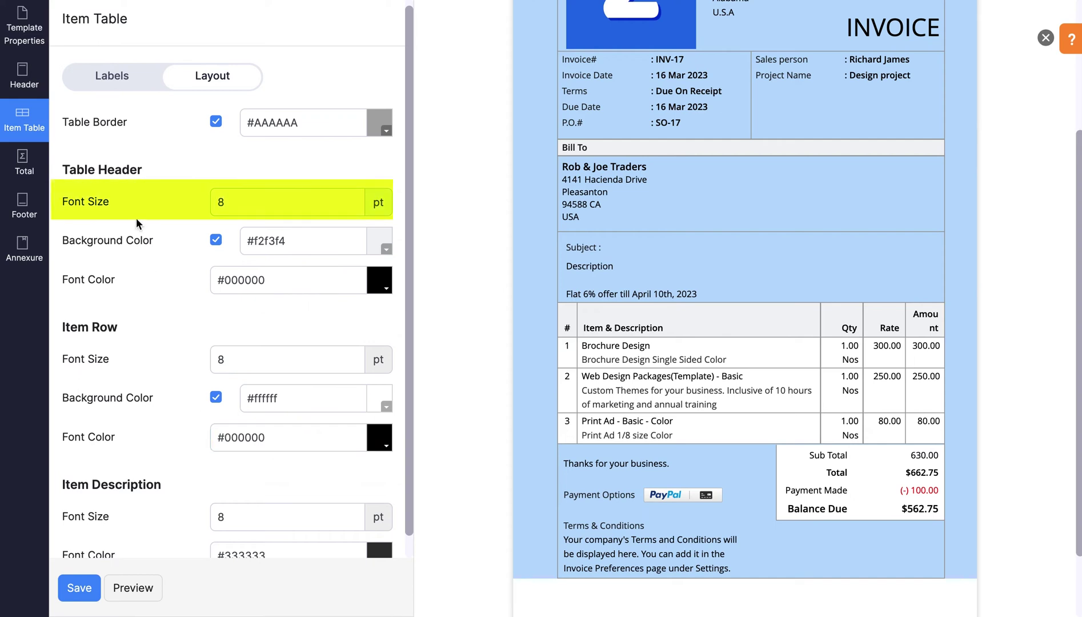
{"action": "scroll", "coordinate": [132, 193], "scroll_direction": "down", "scroll_amount": 1}
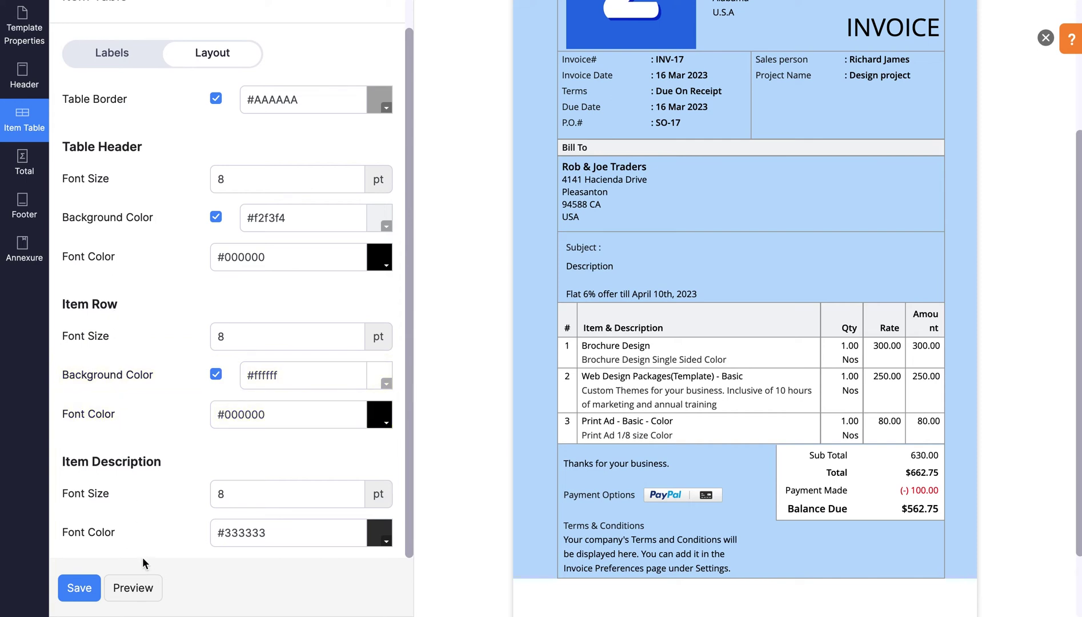
{"action": "left_click", "coordinate": [151, 595]}
Show the total taxable amount and tax details in the Total section, place the currency symbol after the amount, and preview the invoice.
{"action": "left_click", "coordinate": [16, 182]}
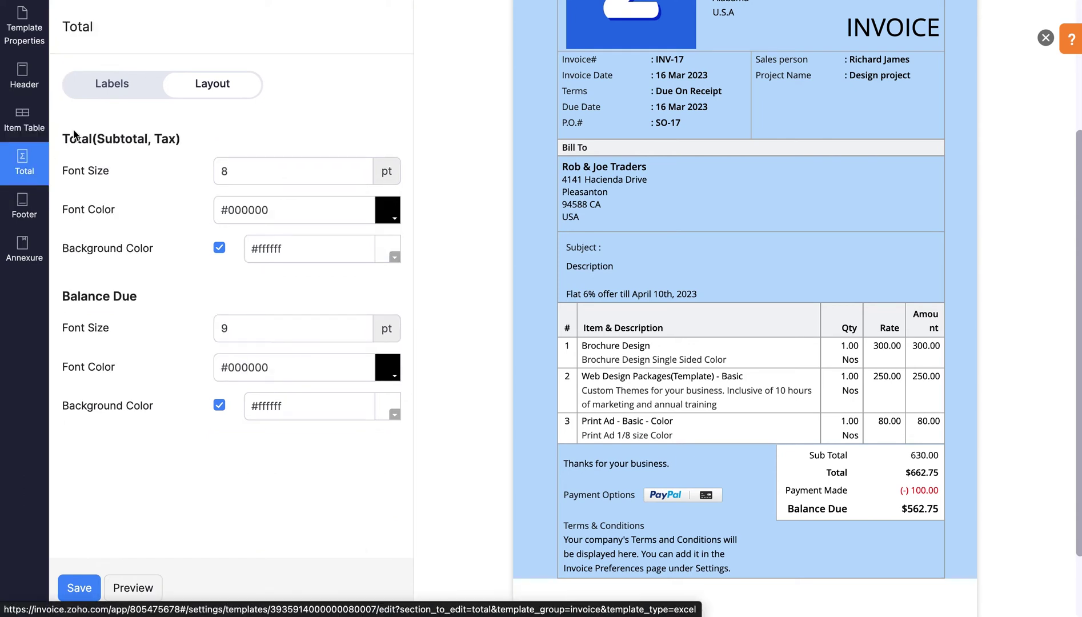
{"action": "left_click", "coordinate": [111, 96]}
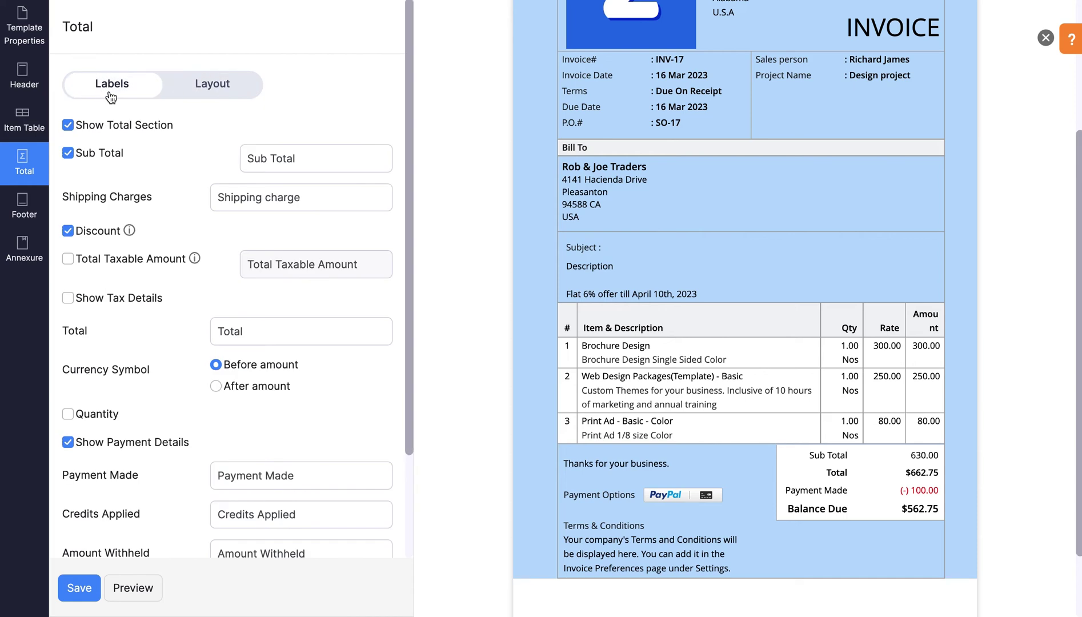
{"action": "scroll", "coordinate": [288, 182], "scroll_direction": "down", "scroll_amount": 1}
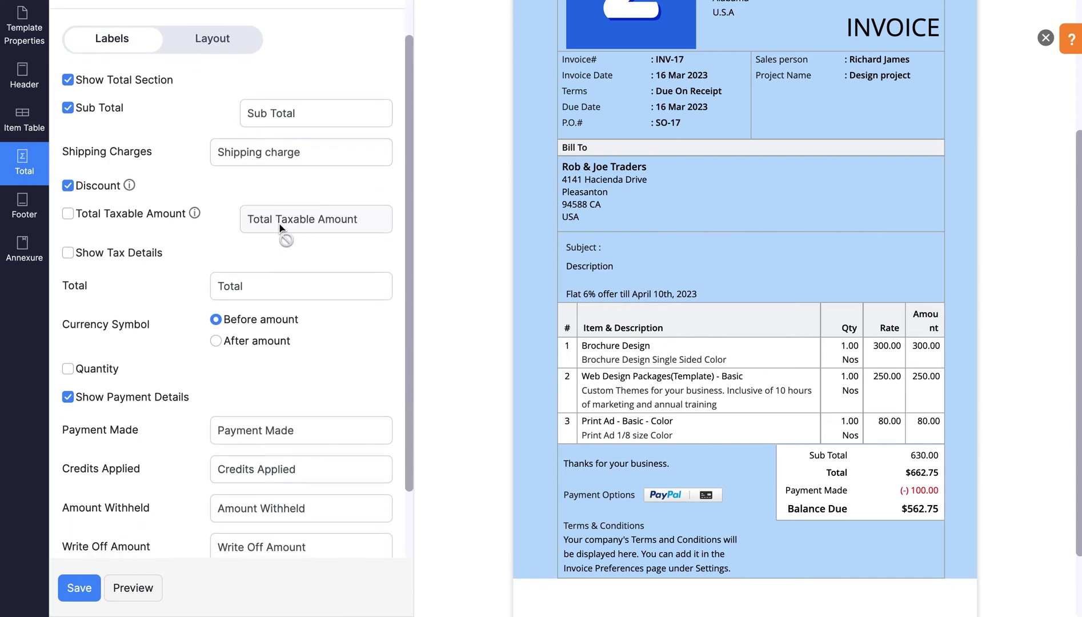
{"action": "scroll", "coordinate": [280, 228], "scroll_direction": "down", "scroll_amount": 2}
{"action": "left_click", "coordinate": [68, 171]}
{"action": "left_click", "coordinate": [67, 132]}
{"action": "left_click", "coordinate": [216, 263]}
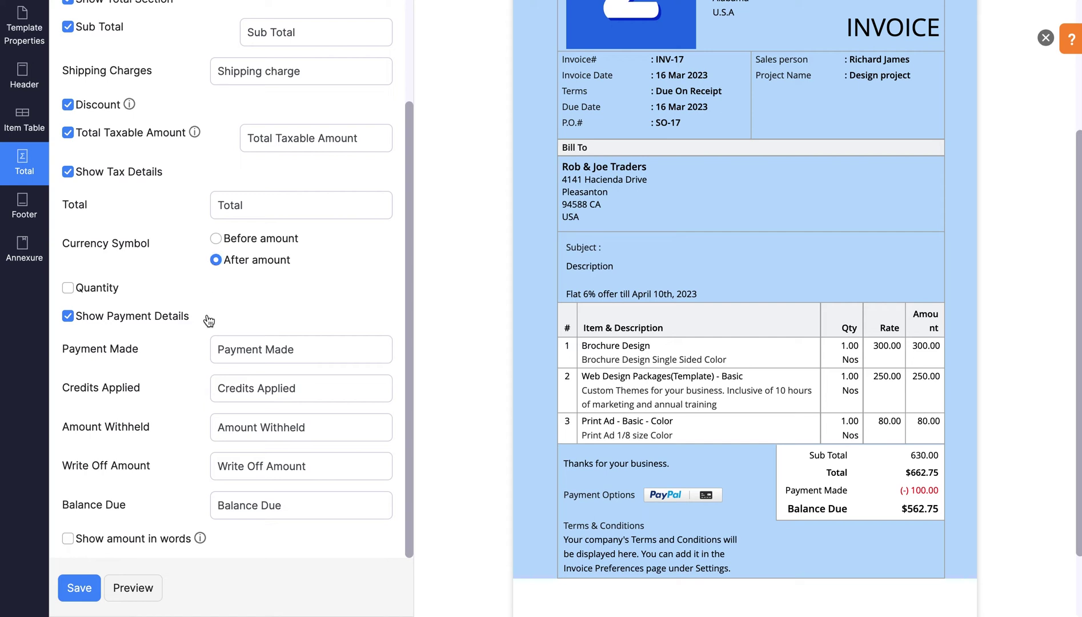
{"action": "left_click", "coordinate": [158, 597]}
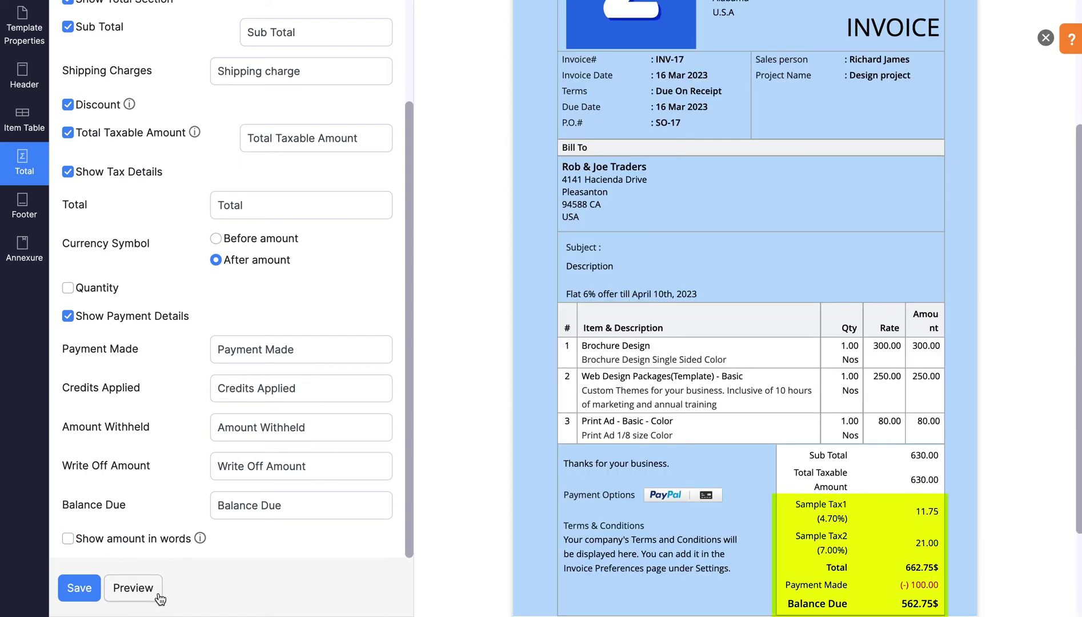
Set the font size of the footer's Notes to 11 pt.
{"action": "left_click", "coordinate": [40, 217]}
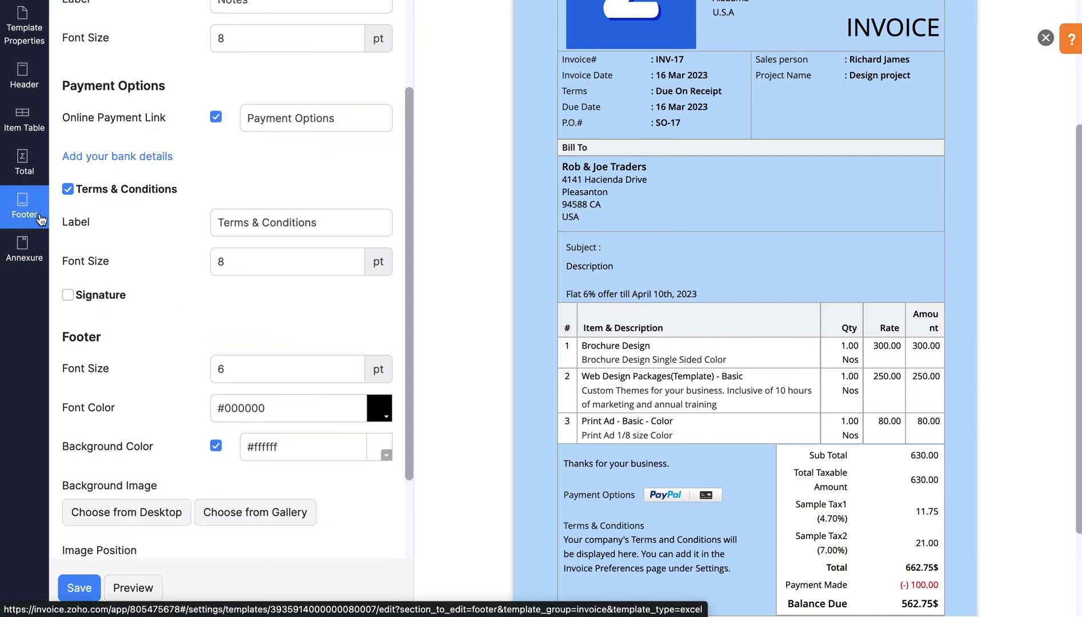
{"action": "scroll", "coordinate": [65, 204], "scroll_direction": "up", "scroll_amount": 2}
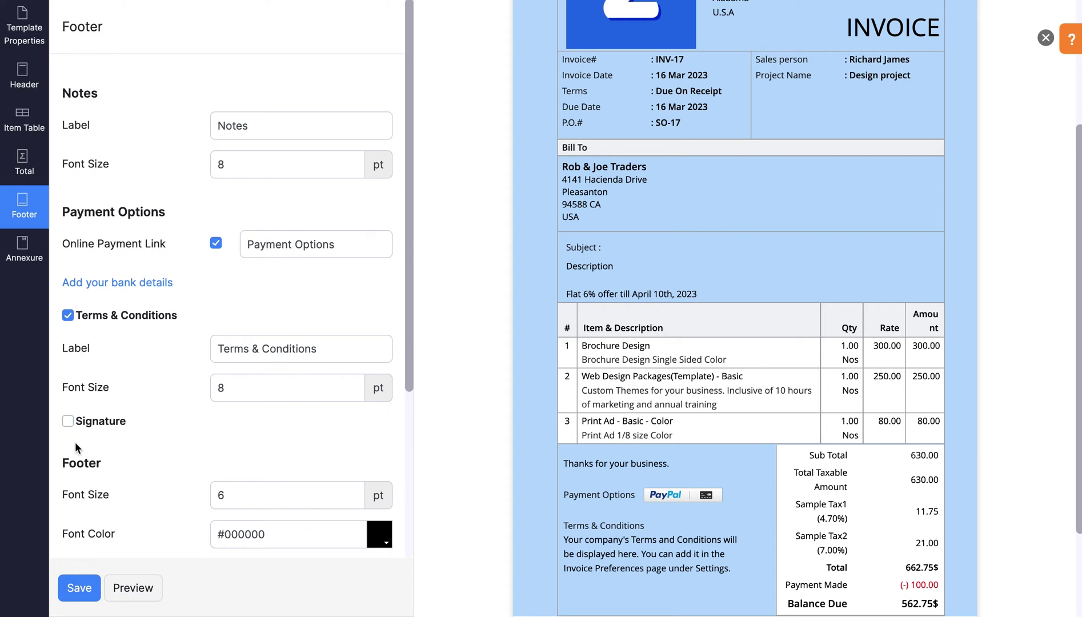
{"action": "left_click", "coordinate": [280, 128]}
{"action": "left_click", "coordinate": [273, 164]}
{"action": "key", "text": "BackSpace"}
{"action": "type", "text": "12"}
{"action": "key", "text": "BackSpace"}
{"action": "type", "text": "1"}
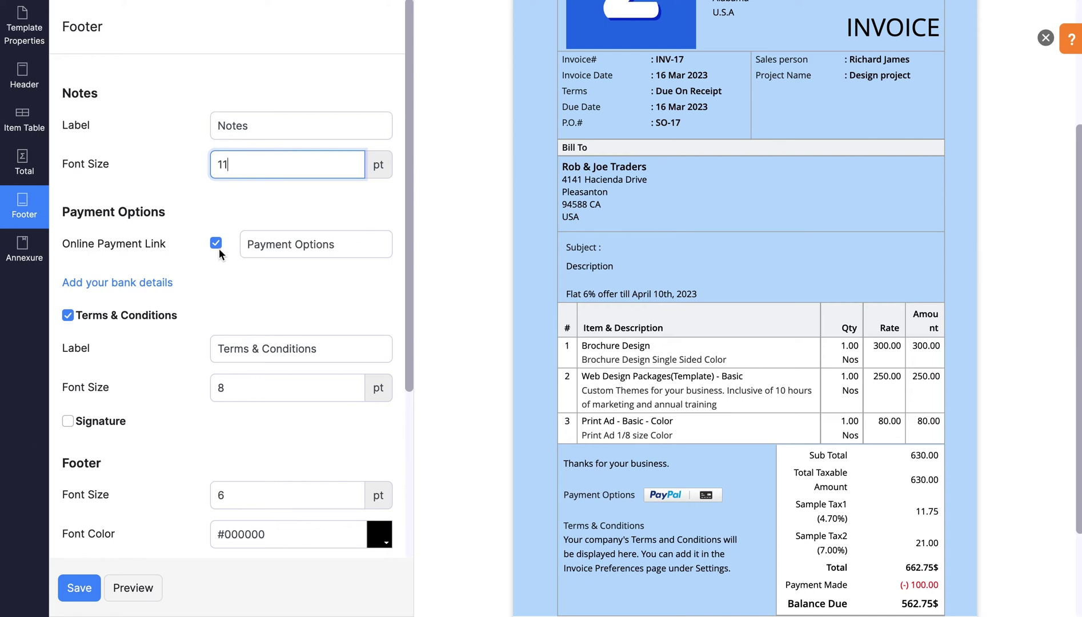
Add bank details under the footer's payment options with World Bank, branch Selangor and the account number, and preview the invoice.
{"action": "scroll", "coordinate": [219, 248], "scroll_direction": "down", "scroll_amount": 1}
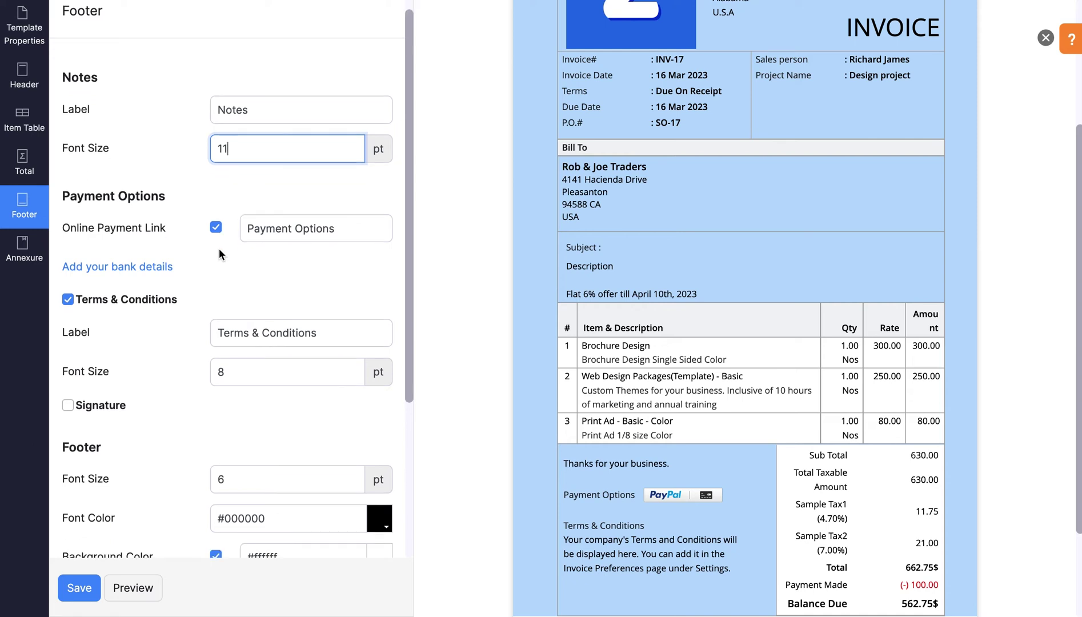
{"action": "left_click", "coordinate": [166, 267]}
{"action": "left_click", "coordinate": [238, 204]}
{"action": "key", "text": "ctrl+v"}
{"action": "left_click", "coordinate": [255, 309]}
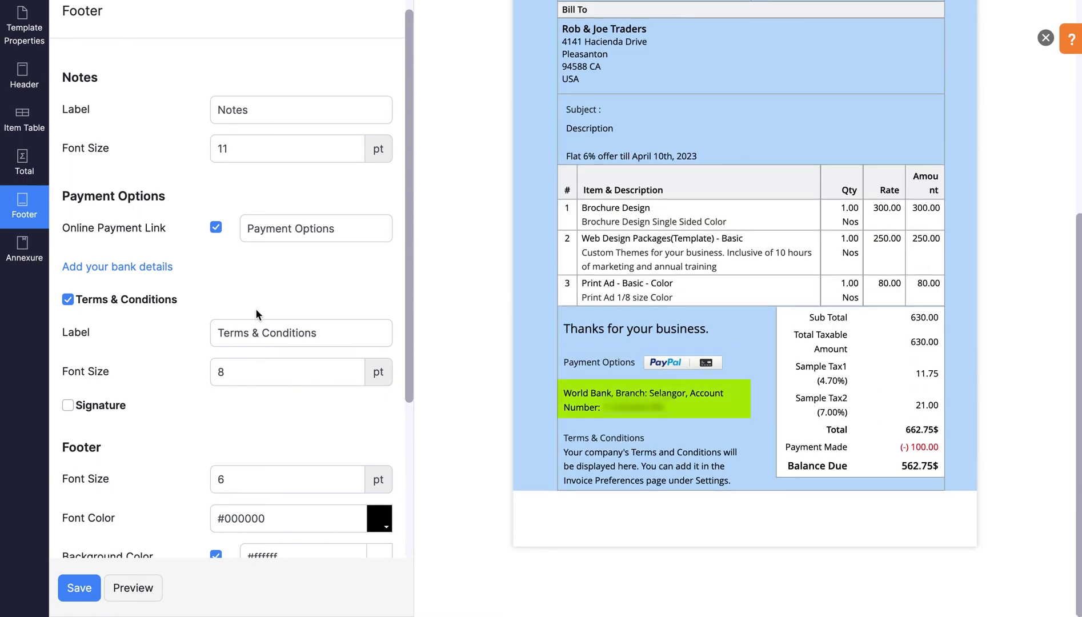
Enable the Authorized Signature in the footer and fill in the signatory's name.
{"action": "scroll", "coordinate": [225, 311], "scroll_direction": "down", "scroll_amount": 2}
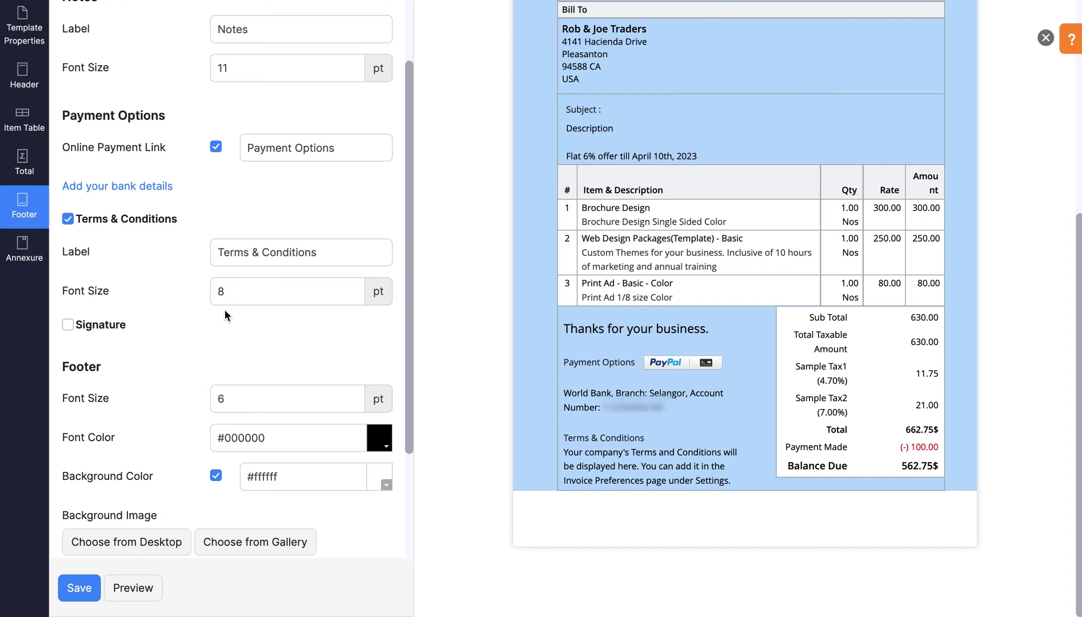
{"action": "scroll", "coordinate": [225, 315], "scroll_direction": "down", "scroll_amount": 3}
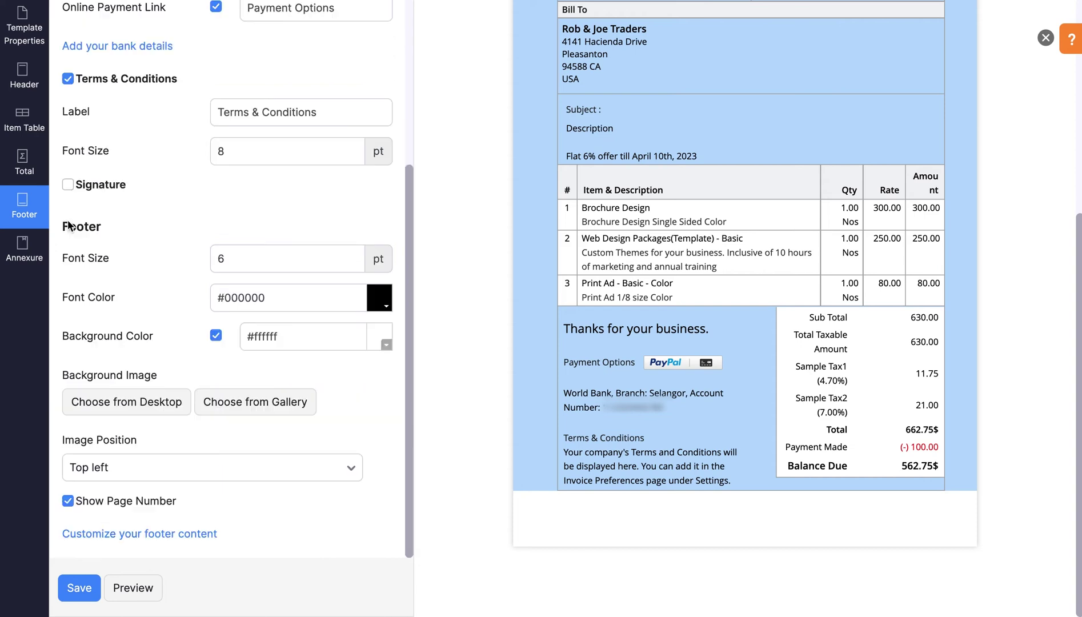
{"action": "left_click", "coordinate": [67, 185]}
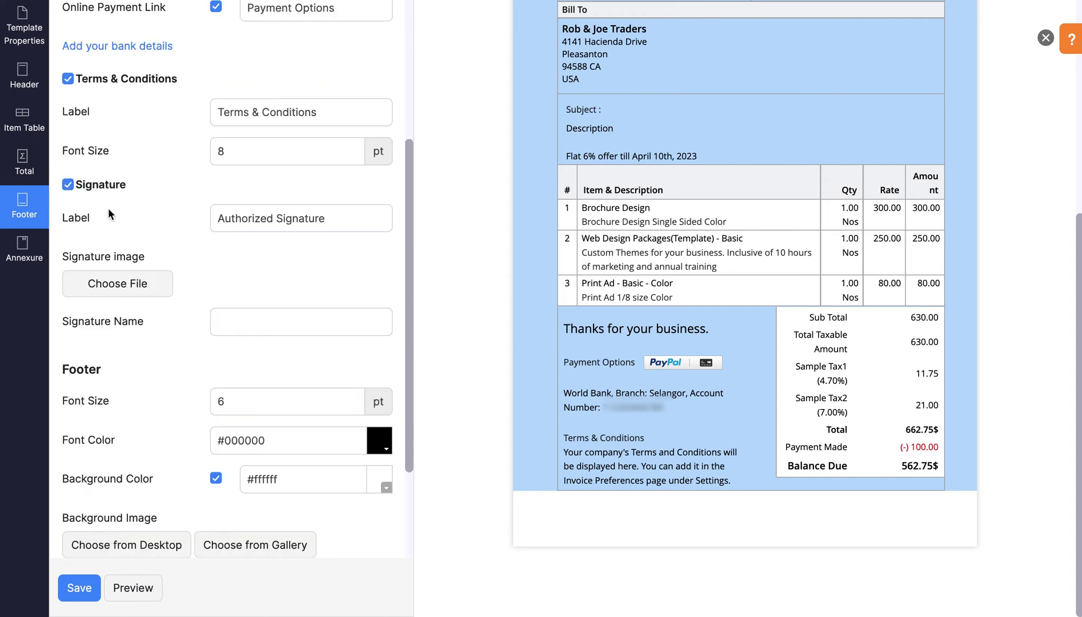
{"action": "left_click", "coordinate": [156, 294]}
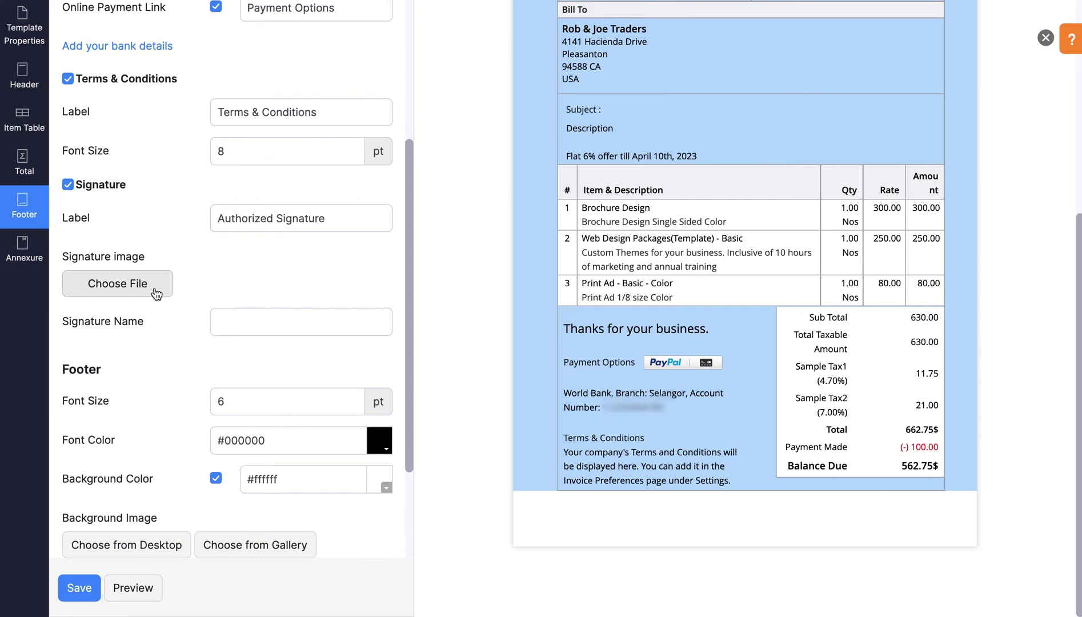
{"action": "left_click", "coordinate": [235, 317]}
{"action": "type", "text": "Happuch"}
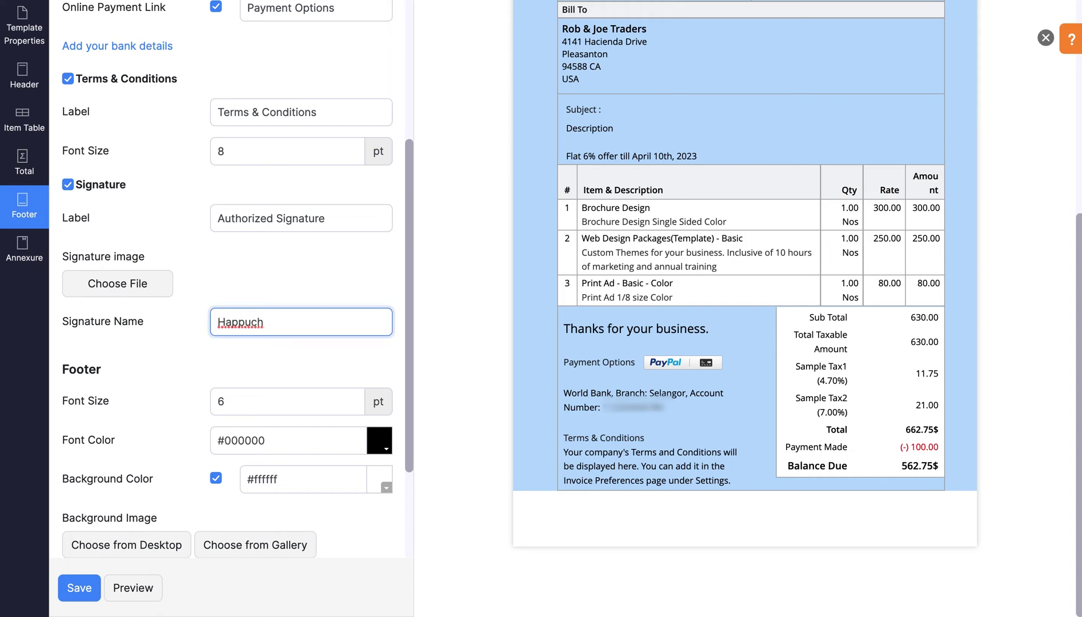
Customize the footer content with the contact number, location and the line "Happy Purchase!", and preview the invoice.
{"action": "scroll", "coordinate": [213, 350], "scroll_direction": "down", "scroll_amount": 3}
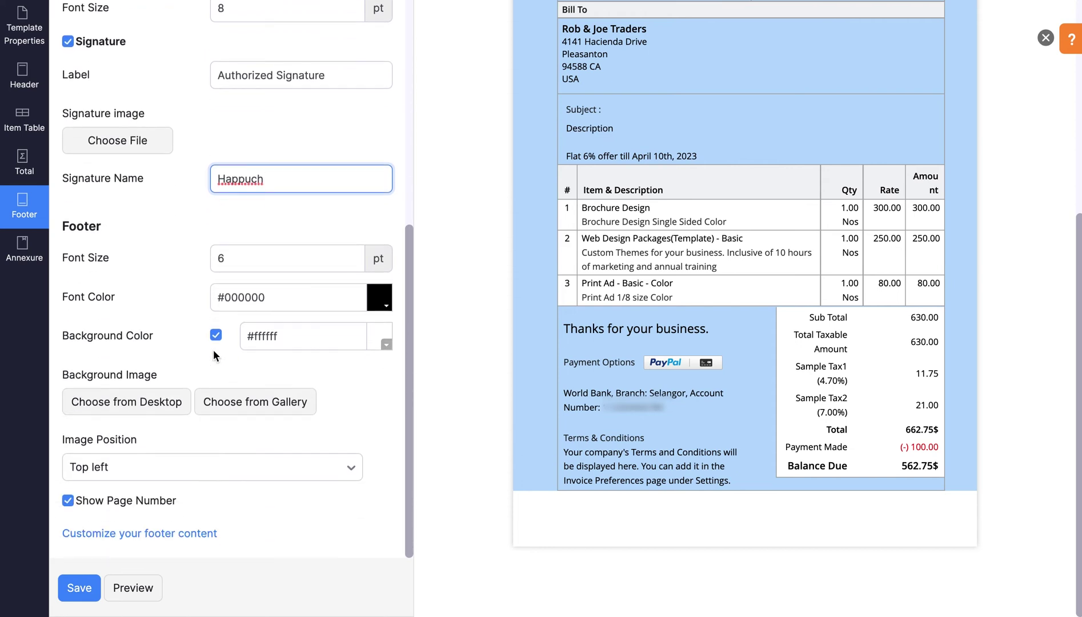
{"action": "left_click", "coordinate": [121, 535]}
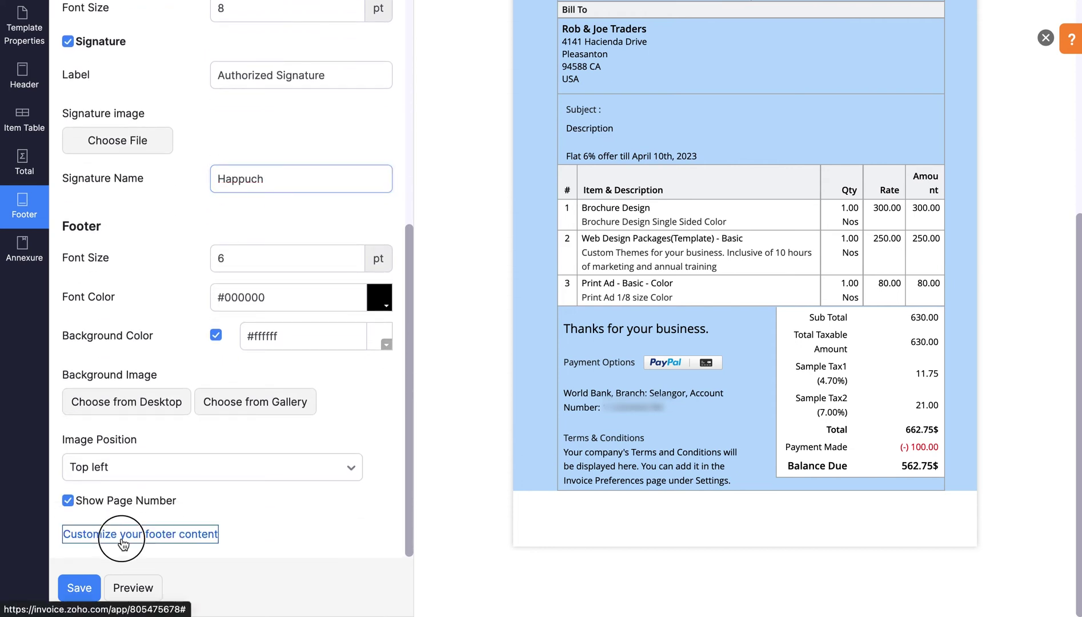
{"action": "key", "text": "ctrl+v"}
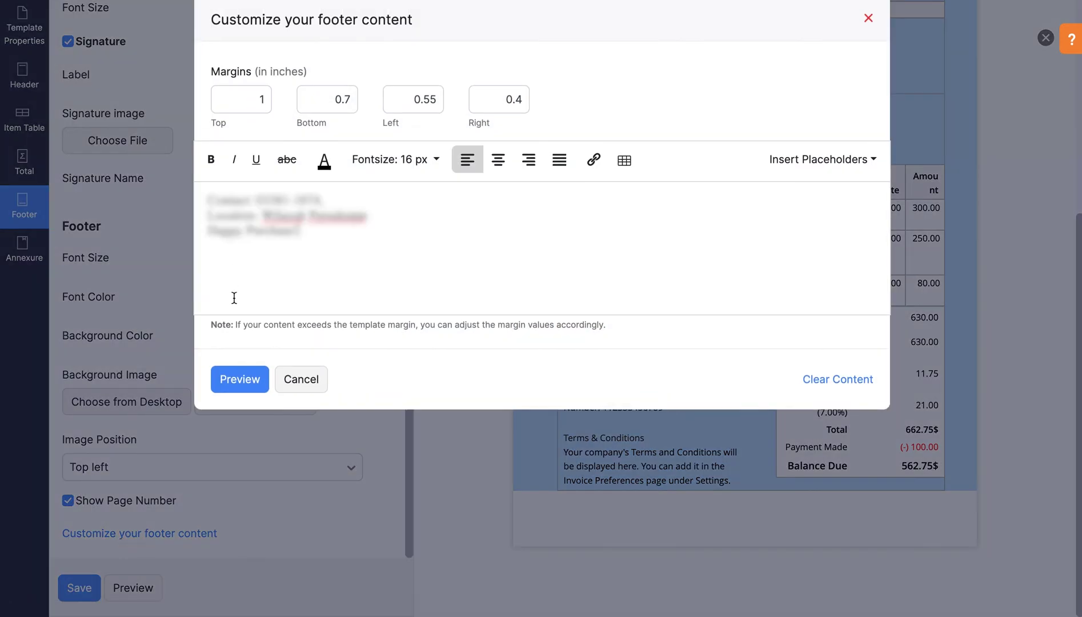
{"action": "left_click", "coordinate": [240, 380]}
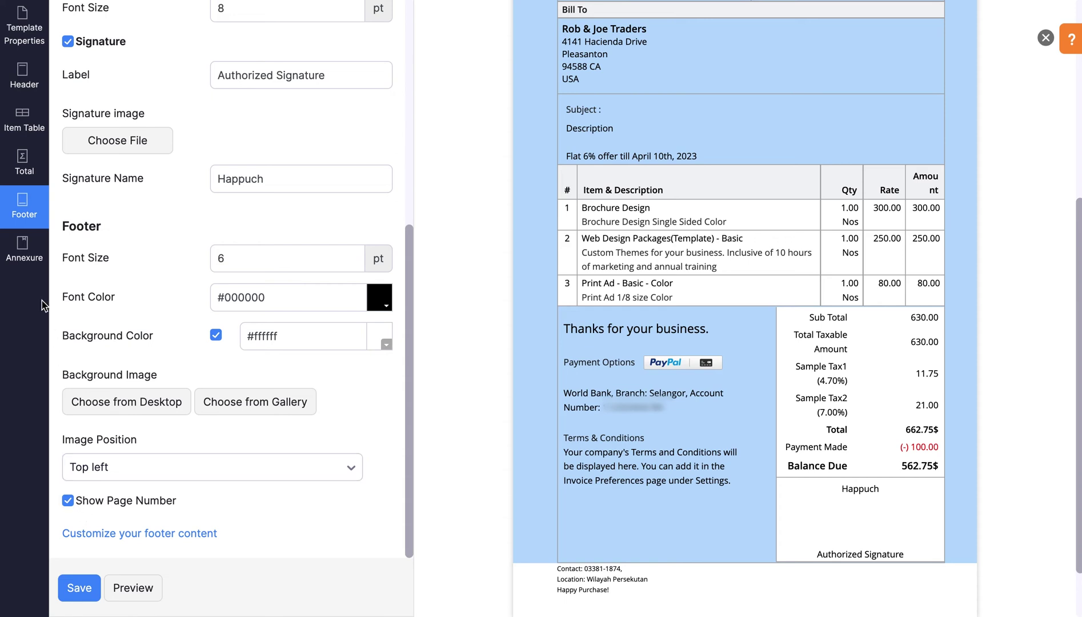
Add the annexure content "Quality Over Quantity", preview it at the end of the invoice and save the template.
{"action": "left_click", "coordinate": [32, 264]}
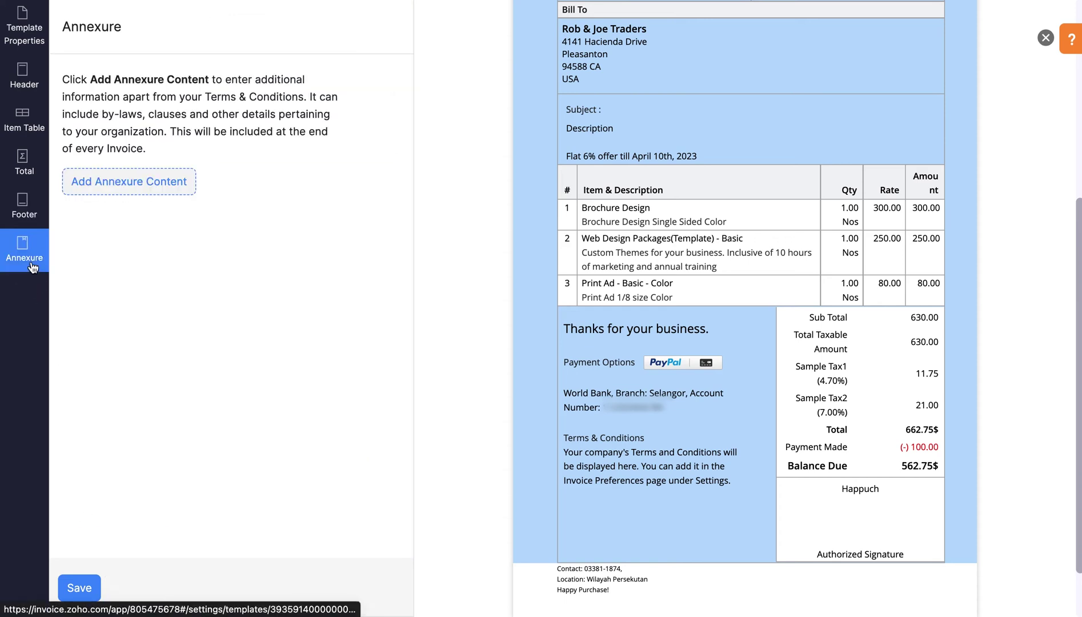
{"action": "left_click", "coordinate": [109, 191]}
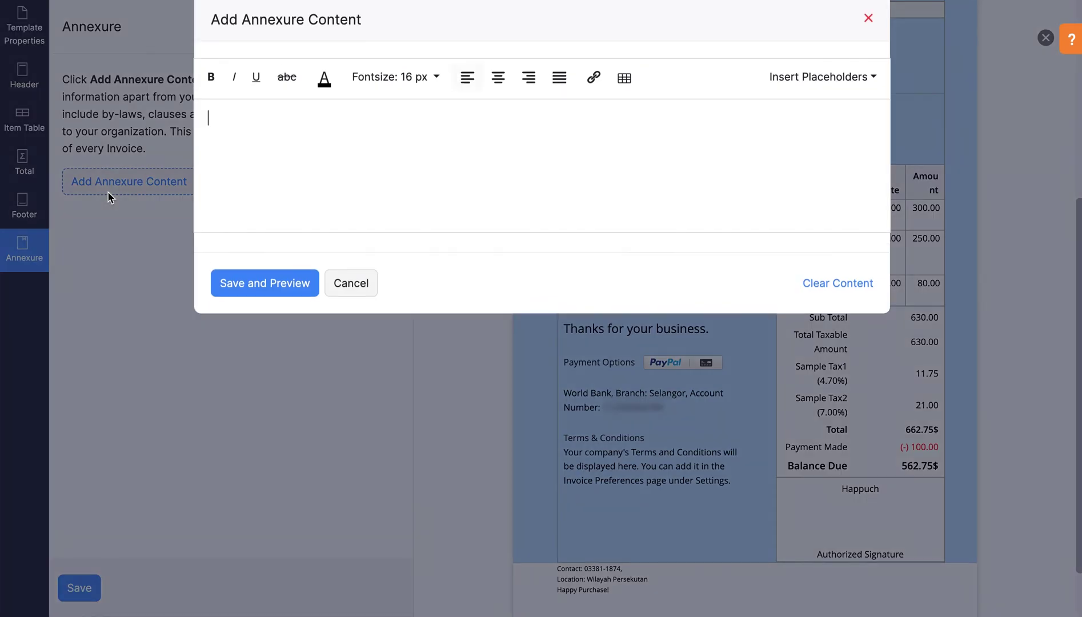
{"action": "type", "text": "Quality Over Quantity"}
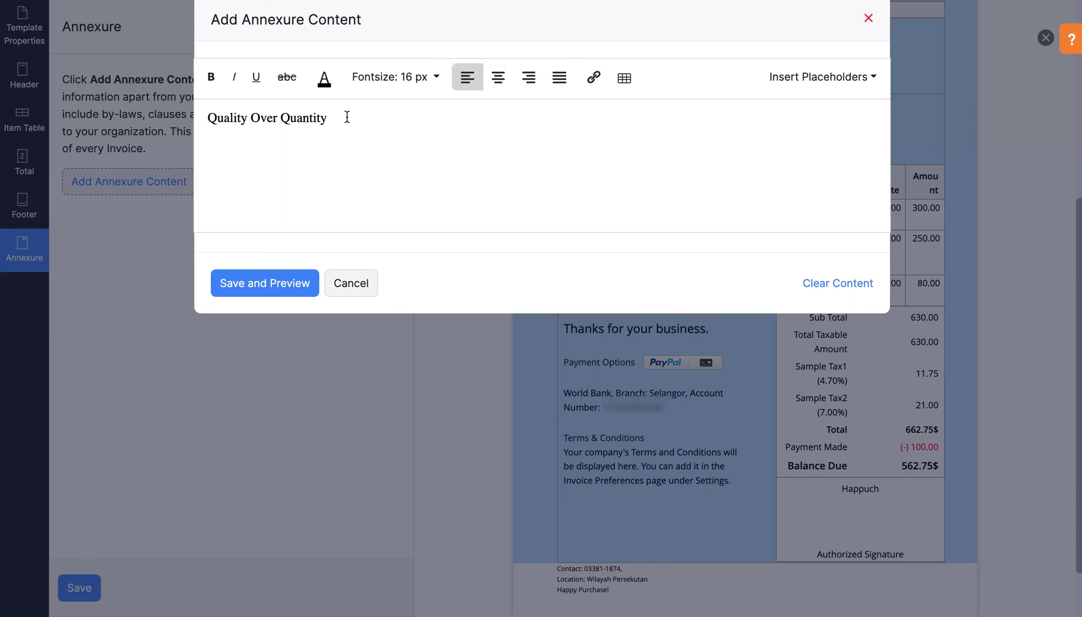
{"action": "left_click", "coordinate": [285, 294]}
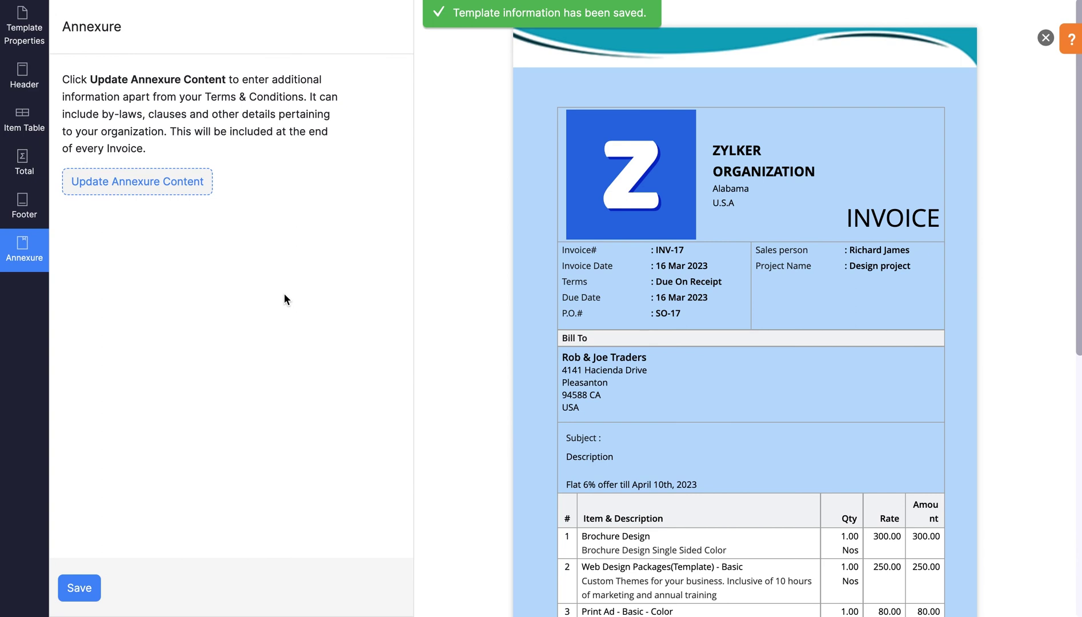
{"action": "scroll", "coordinate": [444, 246], "scroll_direction": "down", "scroll_amount": 5}
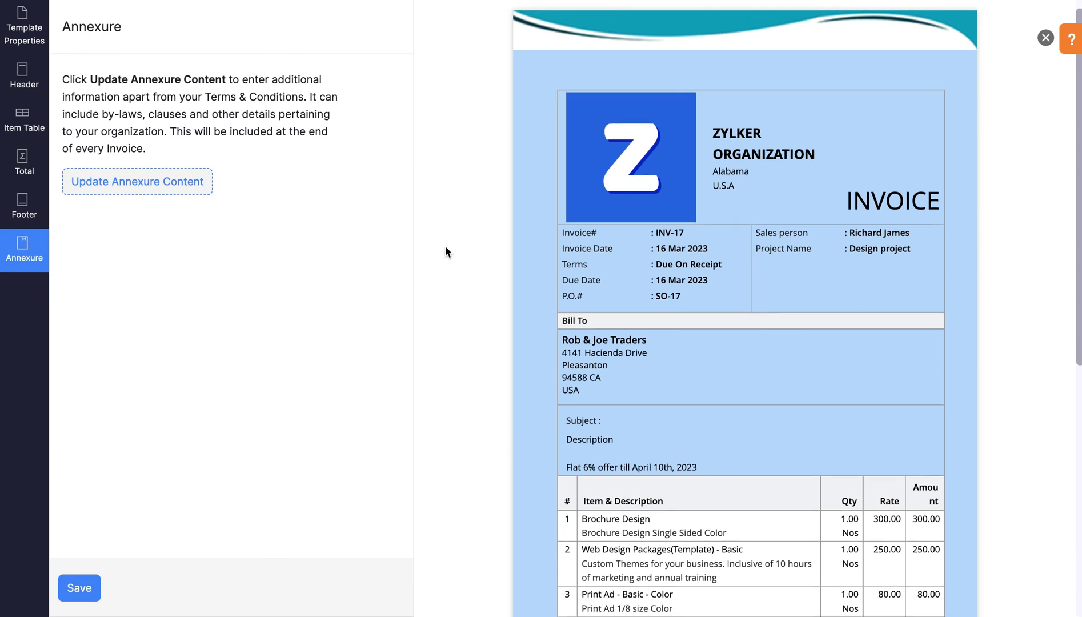
{"action": "scroll", "coordinate": [444, 246], "scroll_direction": "down", "scroll_amount": 3}
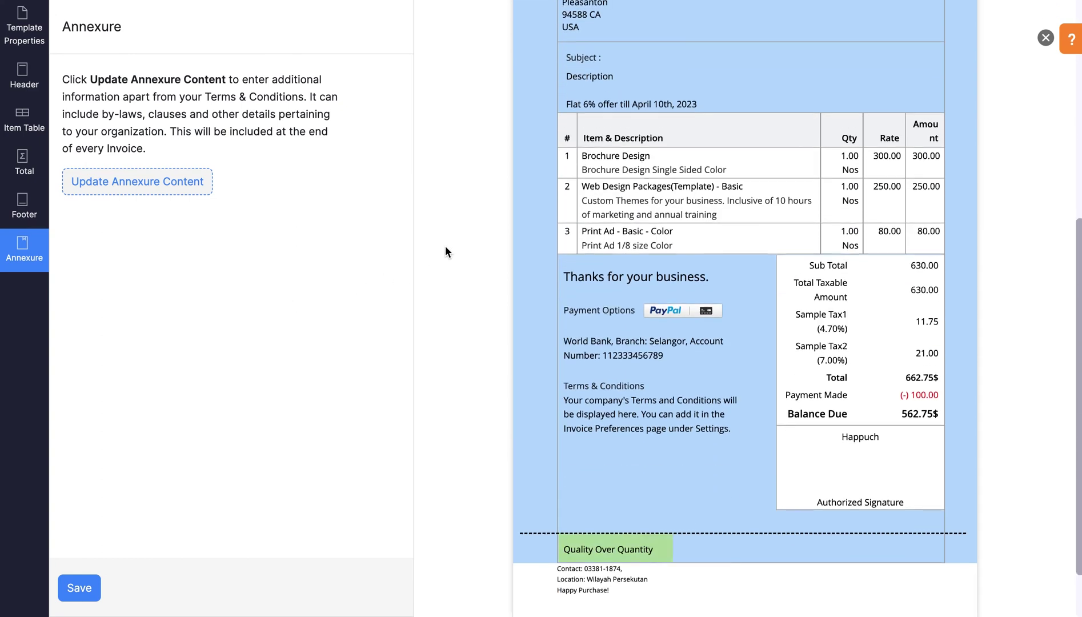
{"action": "left_click", "coordinate": [98, 600]}
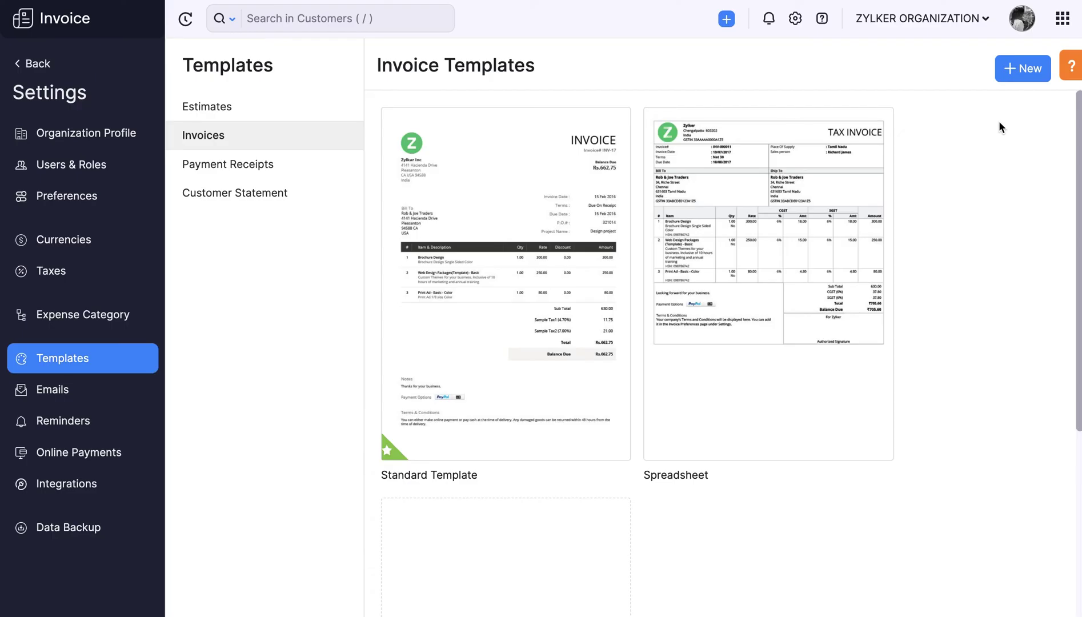
Open the gallery for a new invoice template and browse the Standard and Spreadsheet categories.
{"action": "left_click", "coordinate": [1024, 75]}
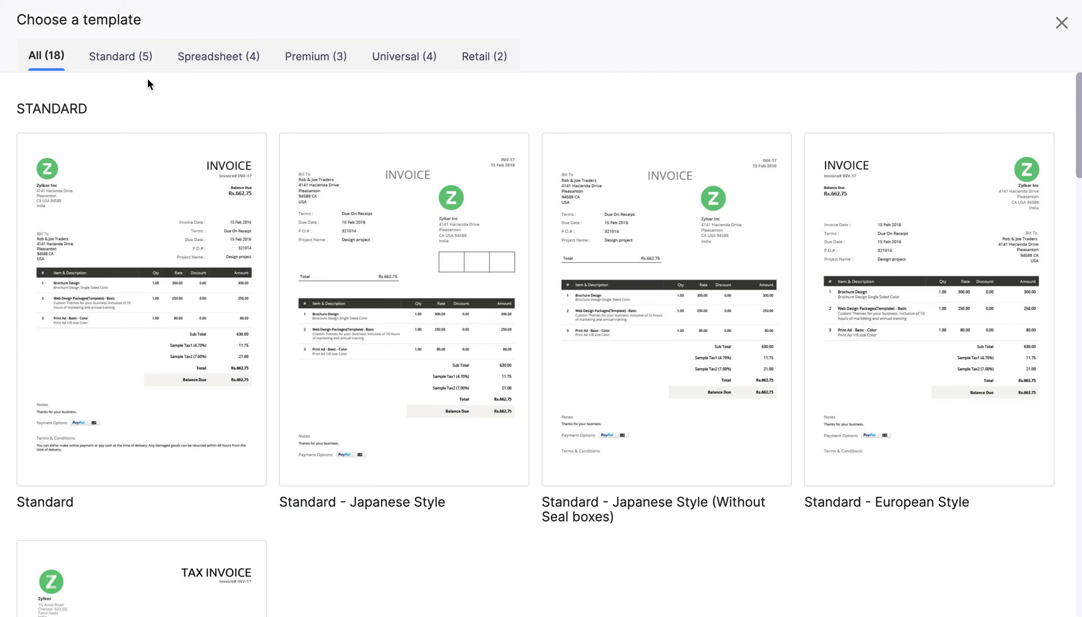
{"action": "left_click", "coordinate": [131, 74]}
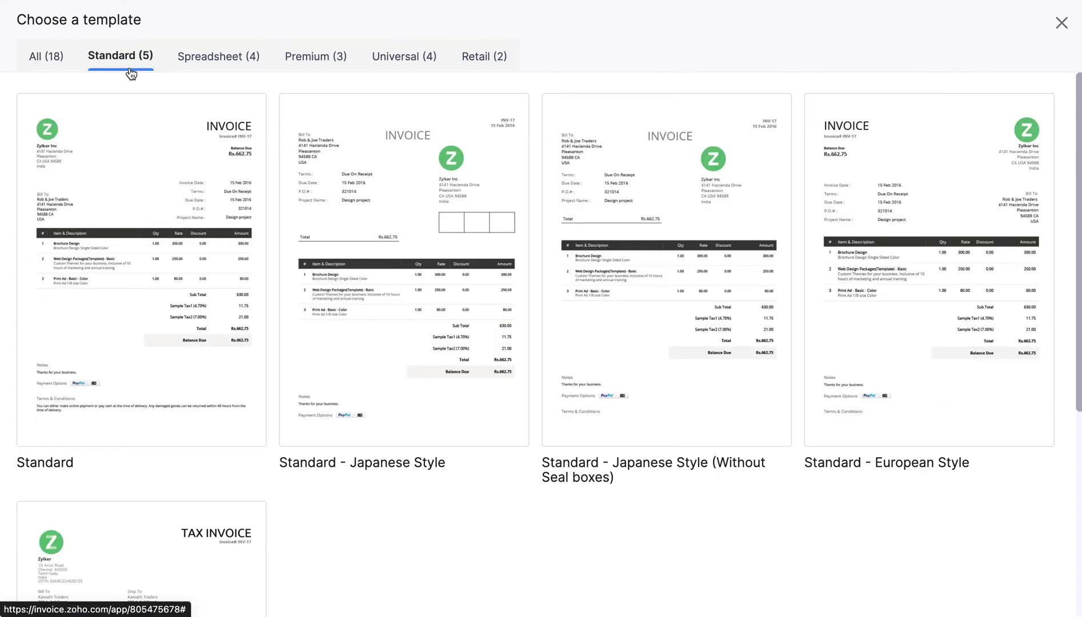
{"action": "left_click", "coordinate": [191, 68]}
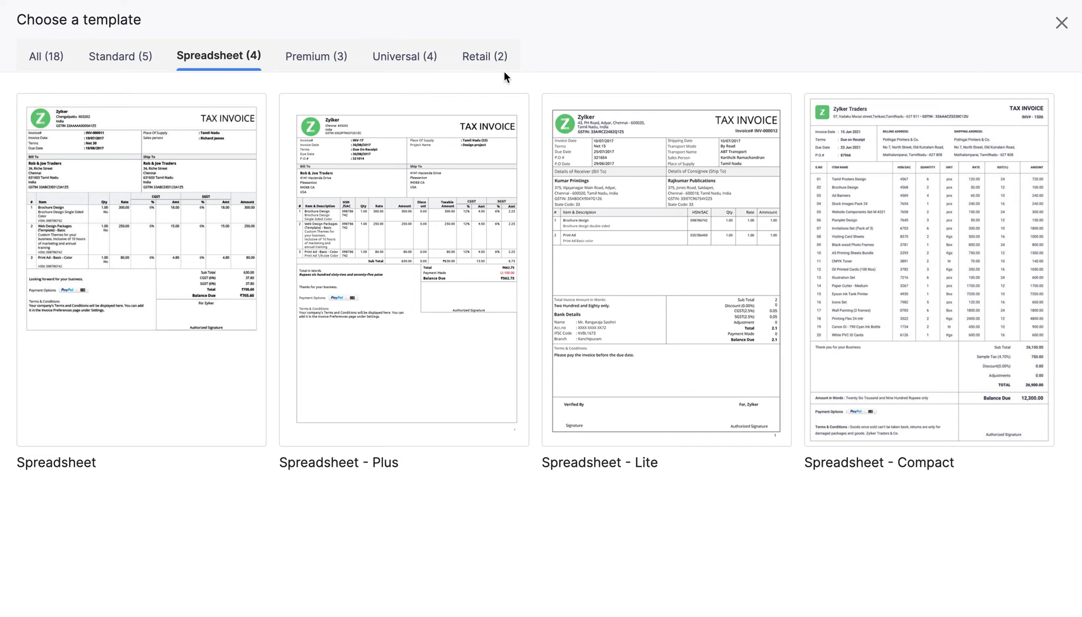
Preview the Standard - Japanese Style template through to its last page and close the preview.
{"action": "mouse_move", "coordinate": [475, 328]}
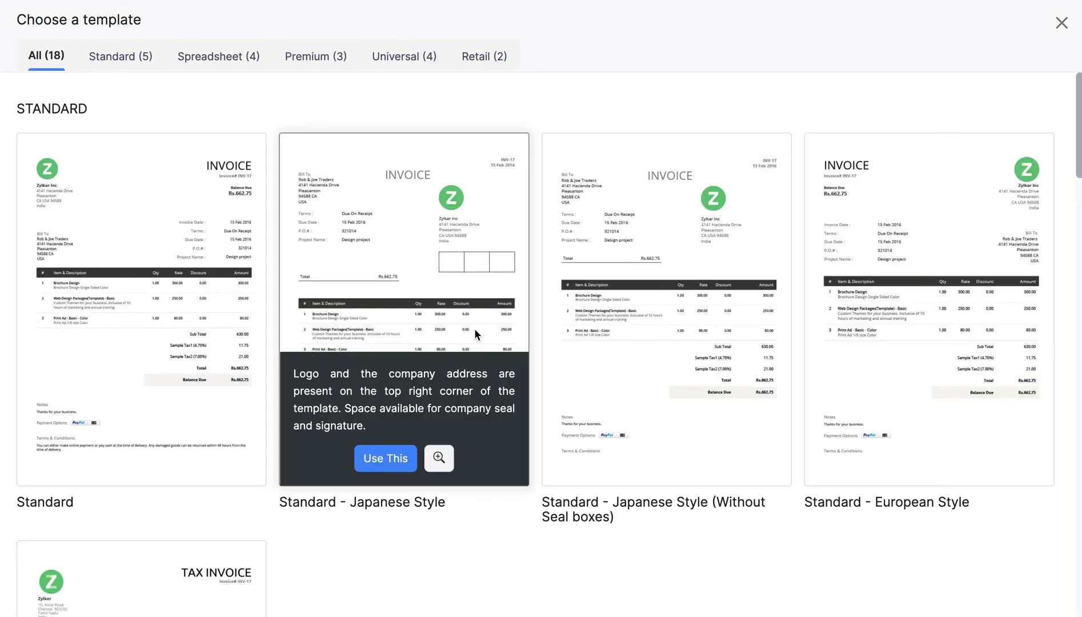
{"action": "left_click", "coordinate": [447, 459]}
{"action": "scroll", "coordinate": [448, 456], "scroll_direction": "down", "scroll_amount": 15}
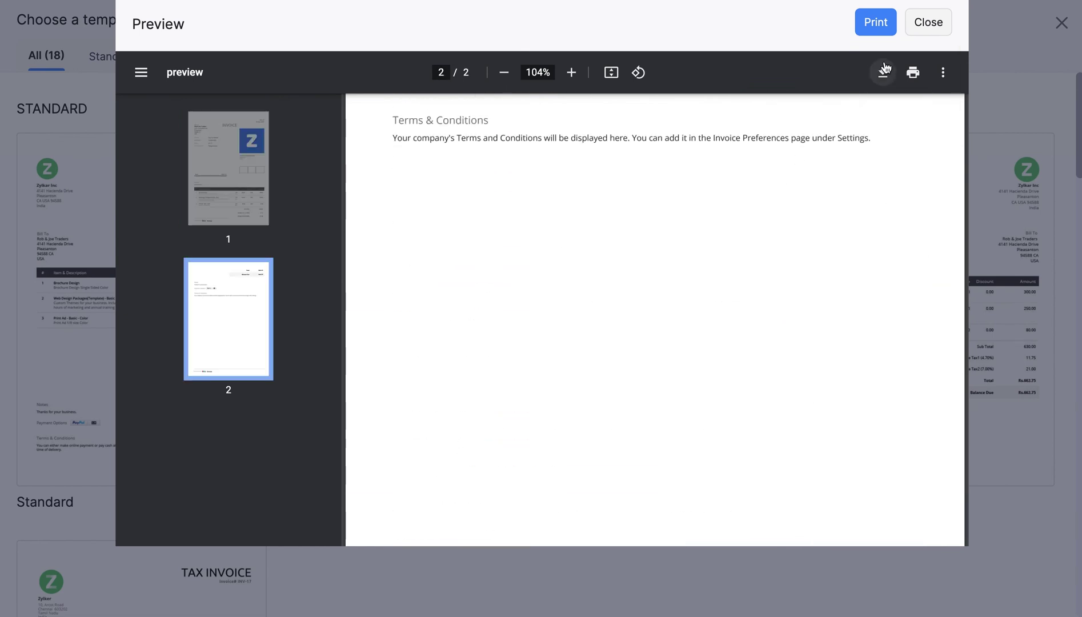
{"action": "left_click", "coordinate": [918, 32]}
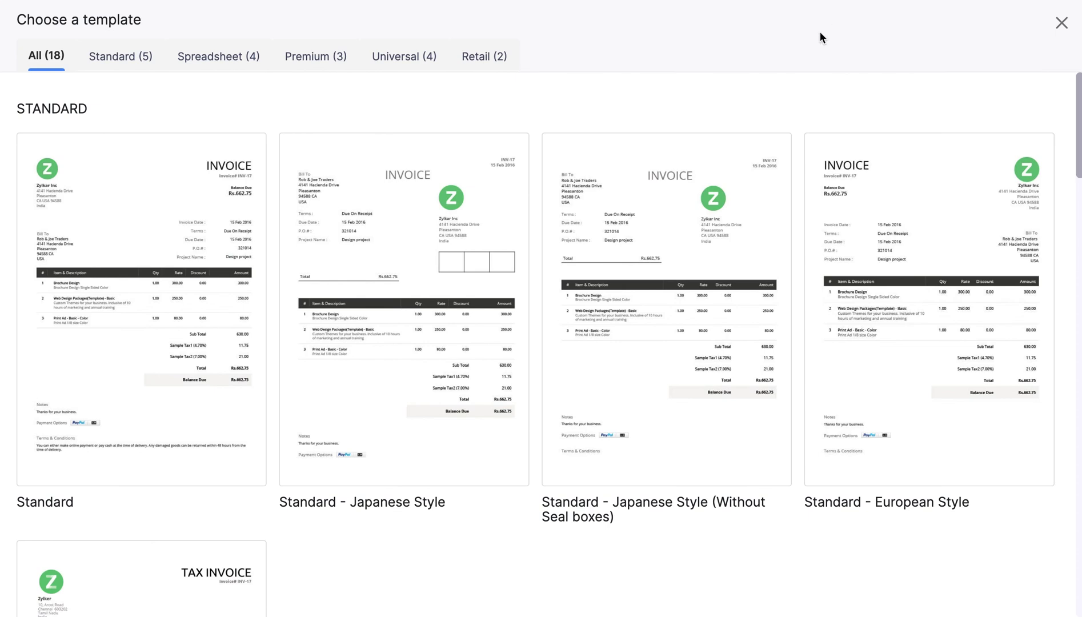
Create a new invoice template from Spreadsheet - Plus with English as the template language and save it.
{"action": "left_click", "coordinate": [235, 62]}
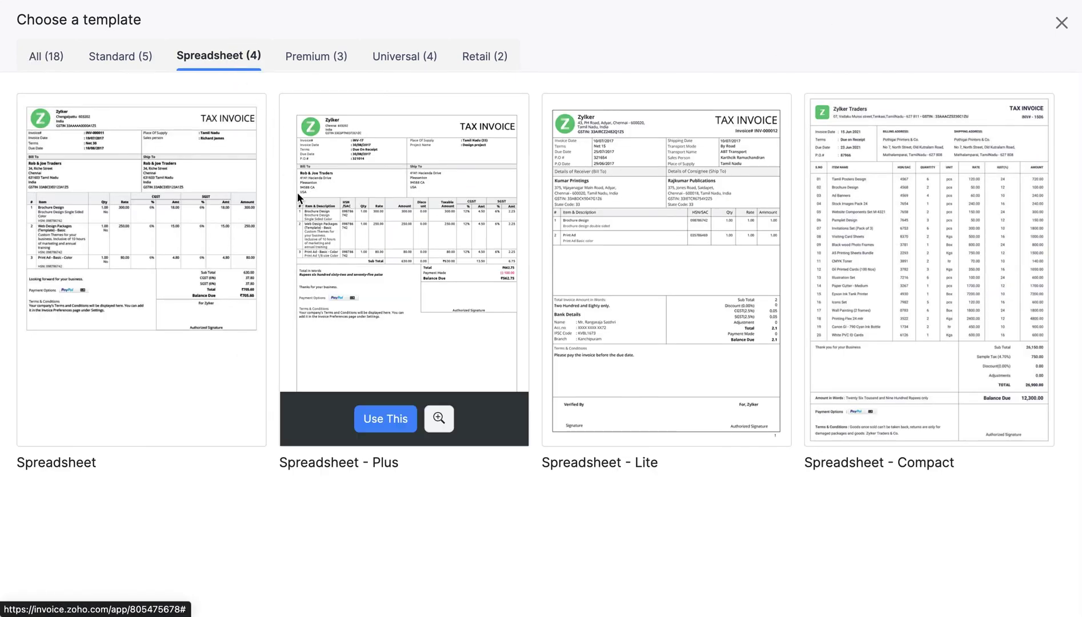
{"action": "left_click", "coordinate": [380, 423]}
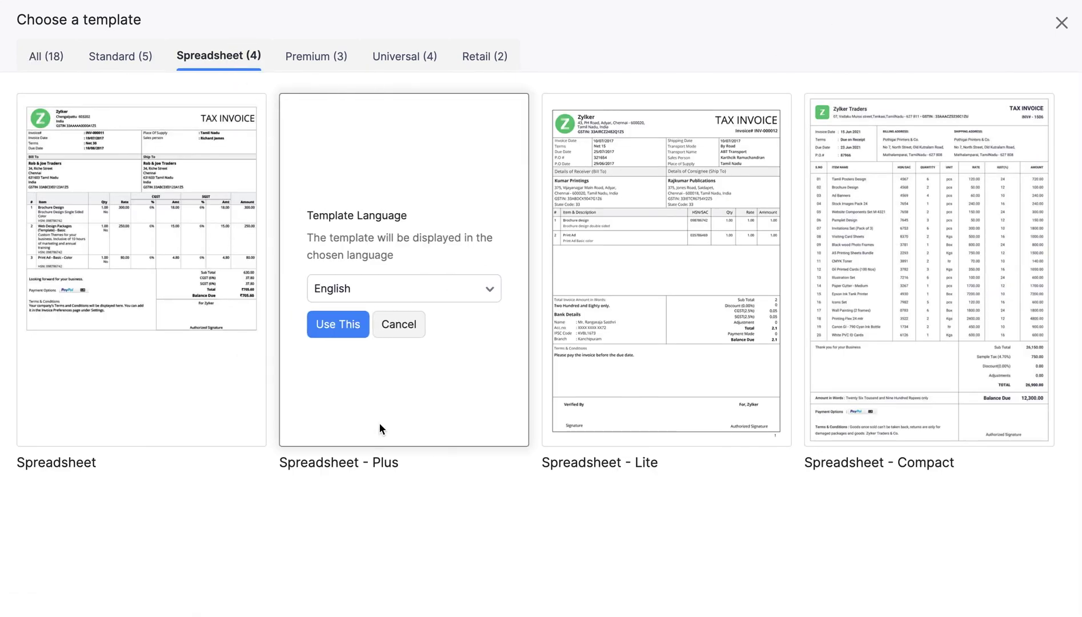
{"action": "left_click", "coordinate": [378, 331]}
{"action": "scroll", "coordinate": [387, 422], "scroll_direction": "down", "scroll_amount": 3}
{"action": "scroll", "coordinate": [387, 435], "scroll_direction": "down", "scroll_amount": 2}
{"action": "left_click", "coordinate": [515, 362]}
{"action": "left_click", "coordinate": [350, 331]}
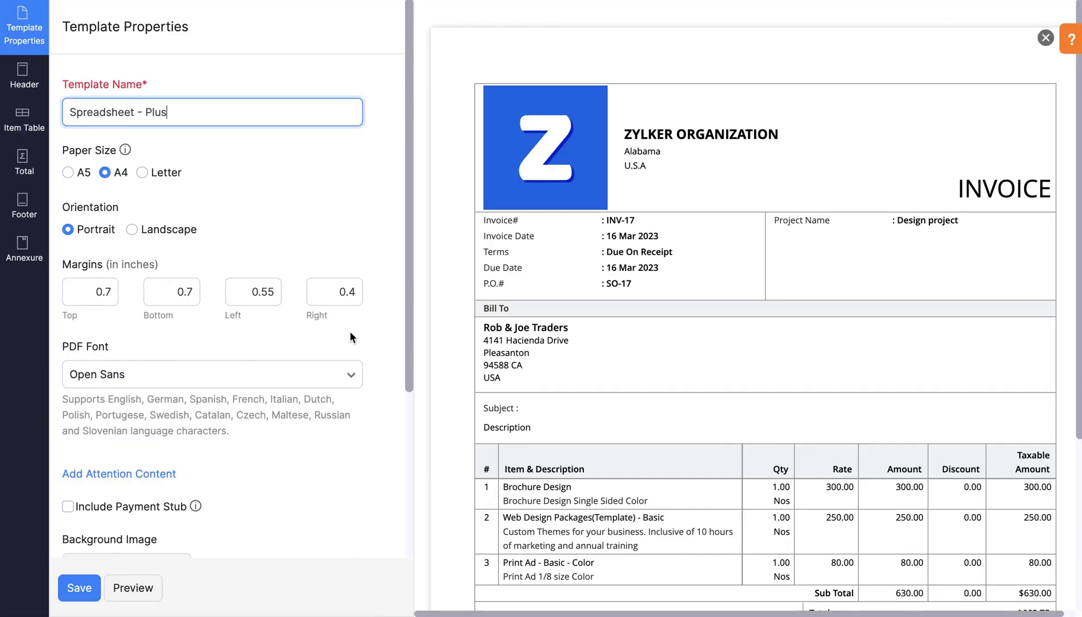
{"action": "left_click", "coordinate": [85, 587]}
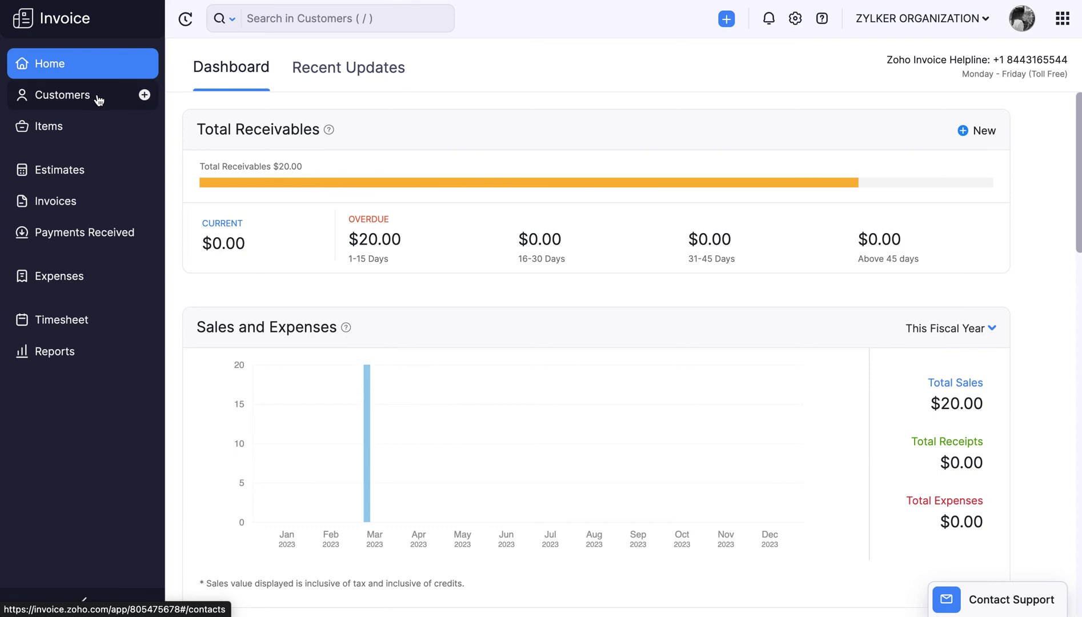
Associate the Spreadsheet template as the Invoice PDF template of the listed customer and save the association.
{"action": "left_click", "coordinate": [104, 98]}
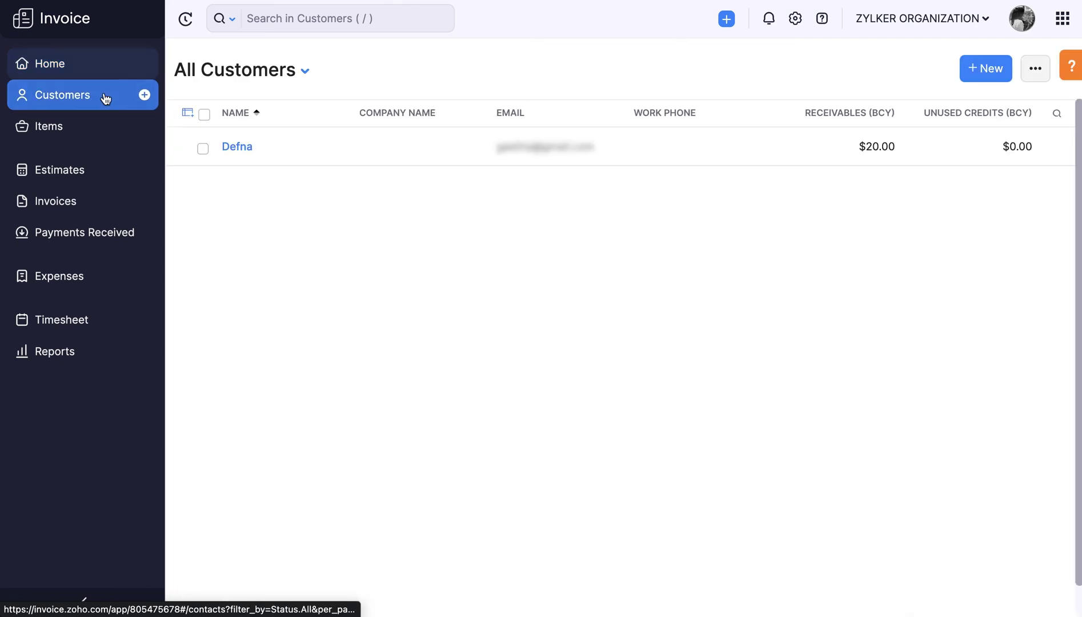
{"action": "left_click", "coordinate": [285, 149]}
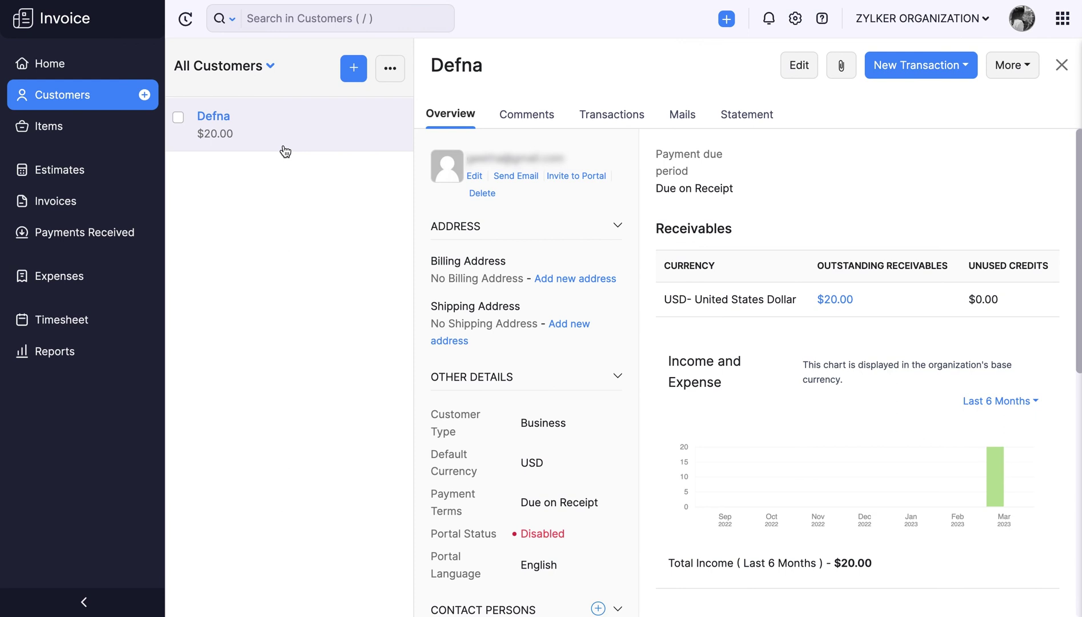
{"action": "left_click", "coordinate": [991, 78]}
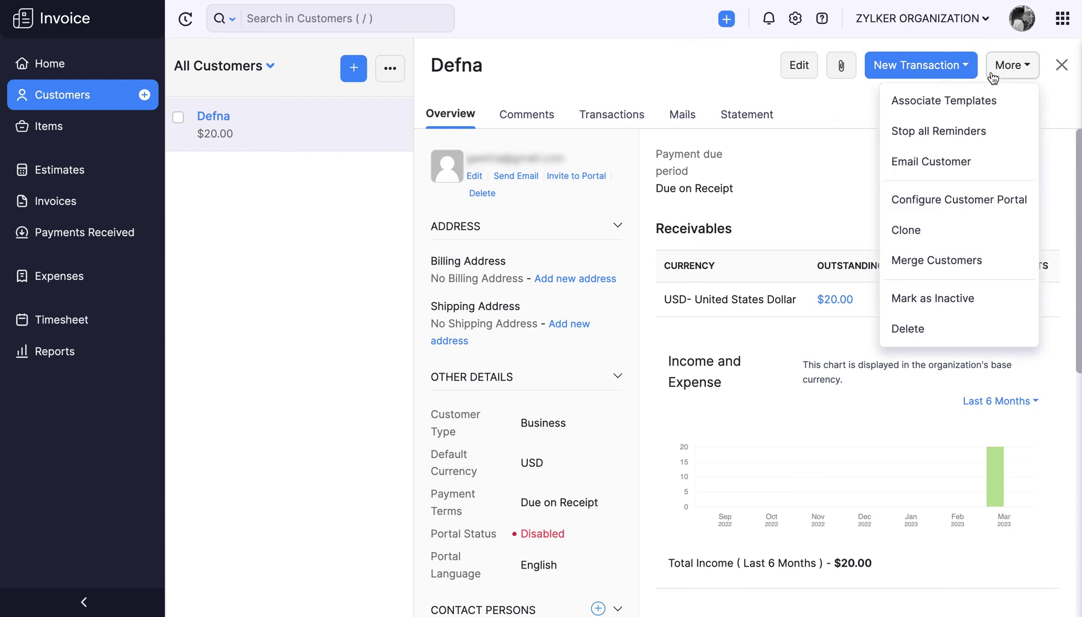
{"action": "left_click", "coordinate": [998, 105]}
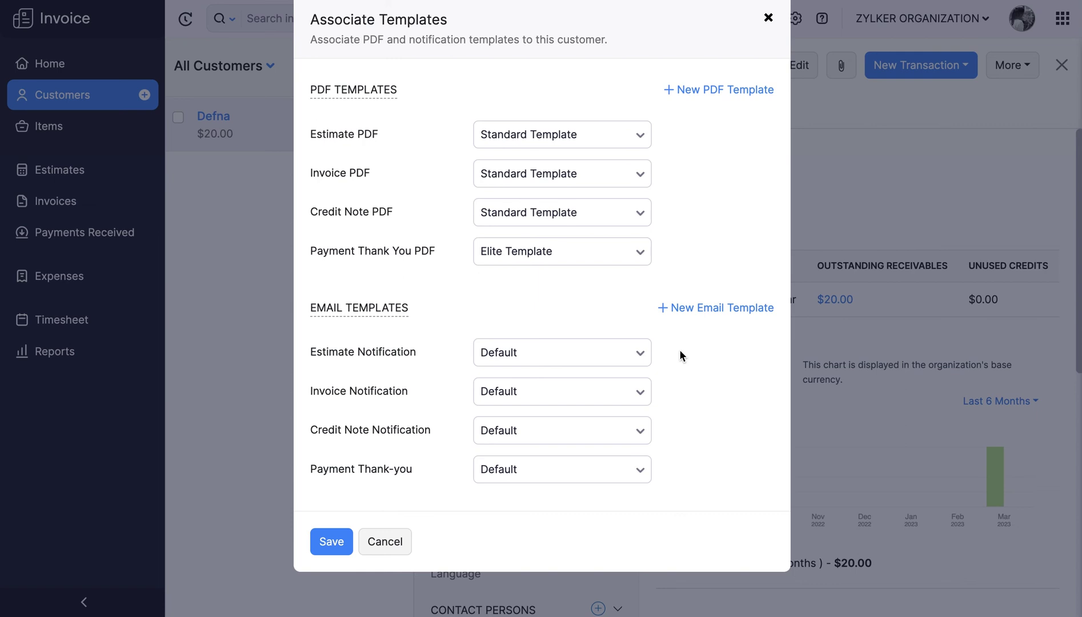
{"action": "left_click", "coordinate": [567, 189]}
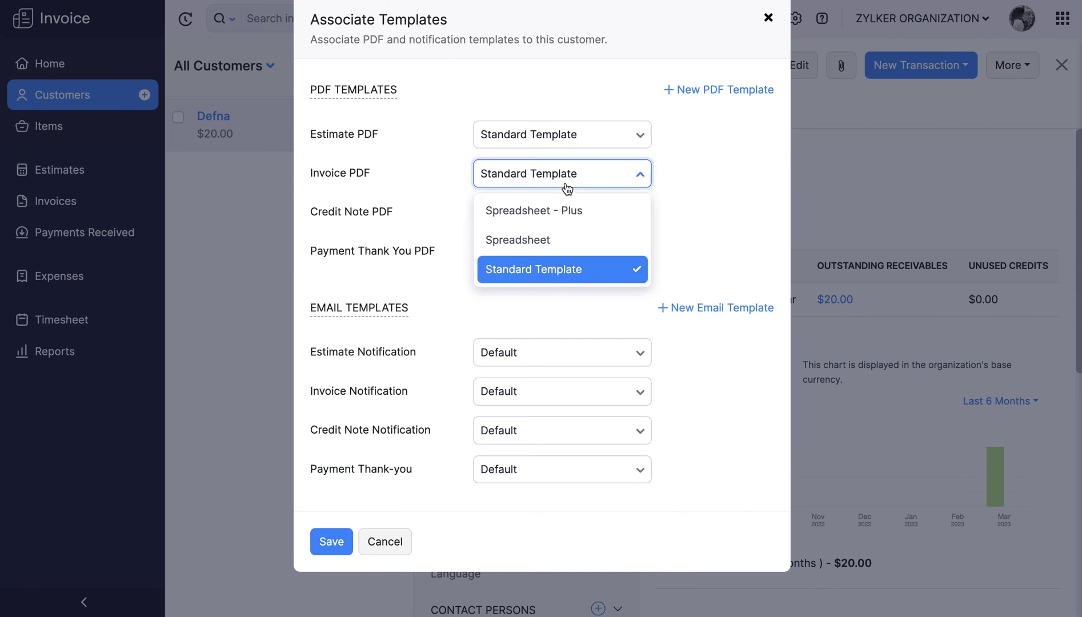
{"action": "left_click", "coordinate": [565, 235]}
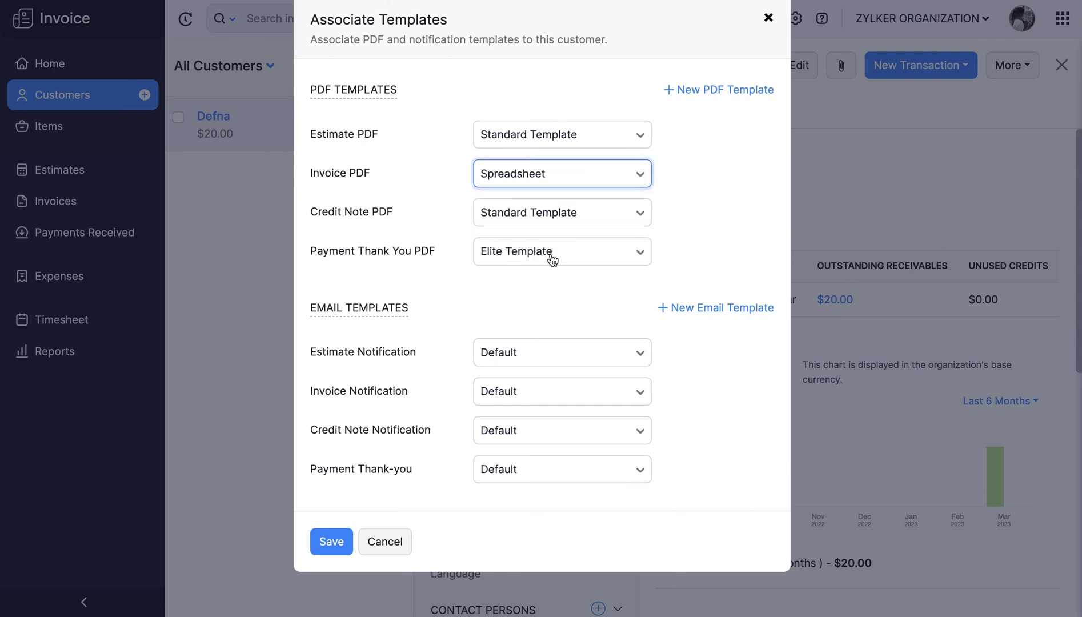
{"action": "left_click", "coordinate": [348, 540]}
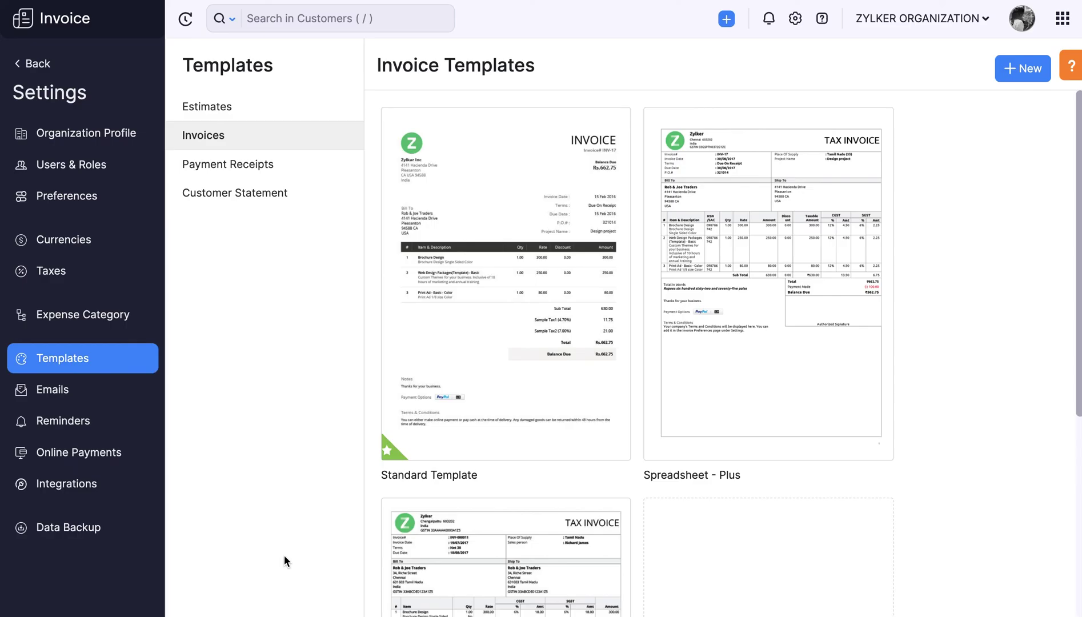
Examine the preview, default, delete and clone options available for the Standard Template.
{"action": "mouse_move", "coordinate": [468, 460]}
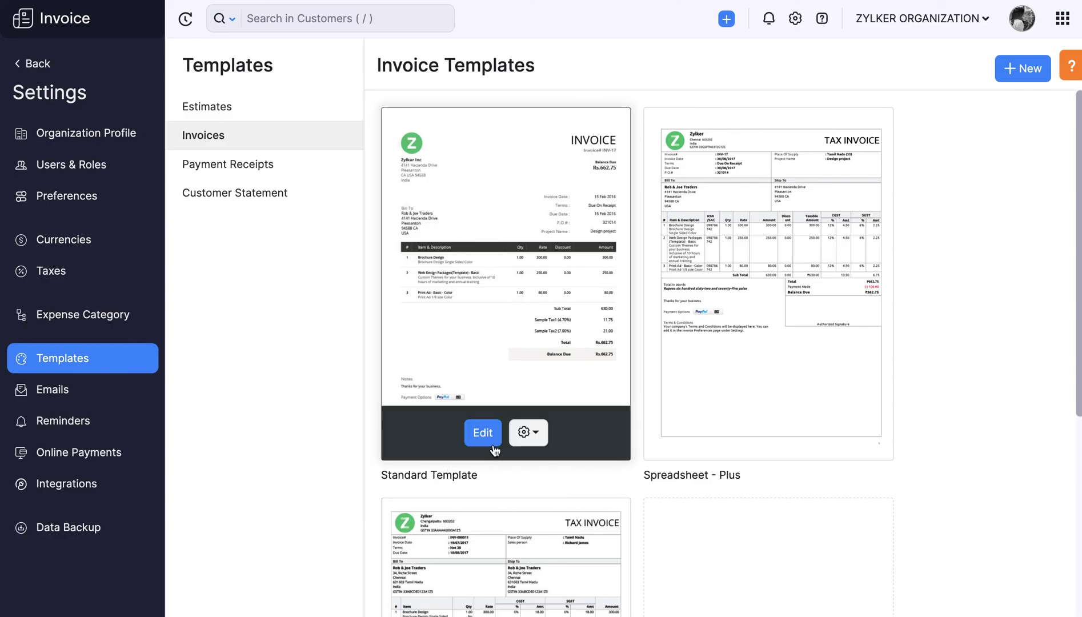
{"action": "left_click", "coordinate": [535, 442]}
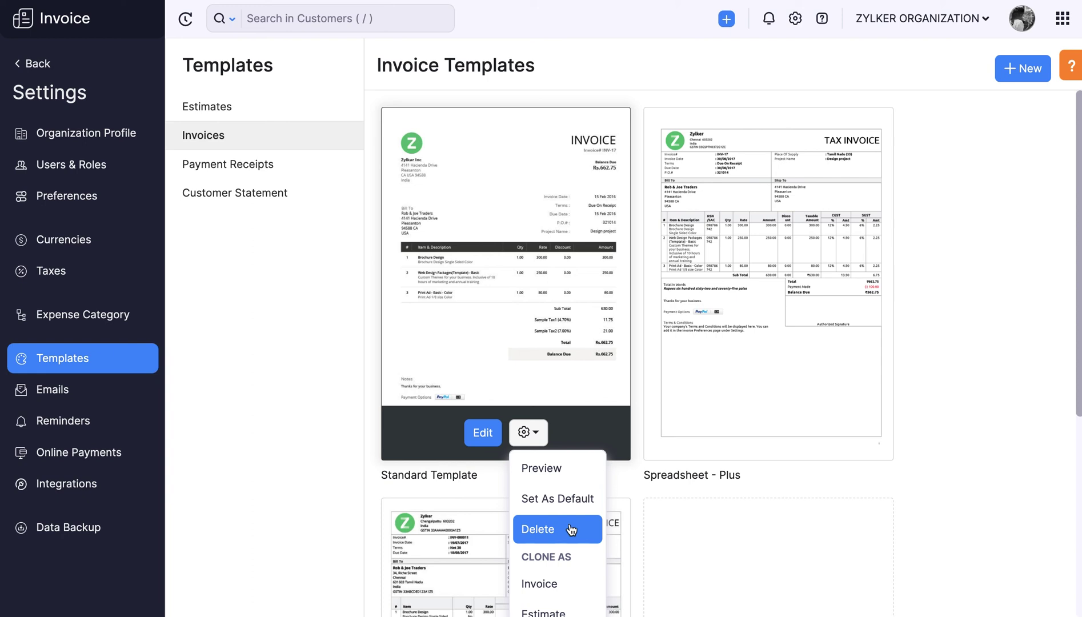
{"action": "scroll", "coordinate": [574, 540], "scroll_direction": "down", "scroll_amount": 2}
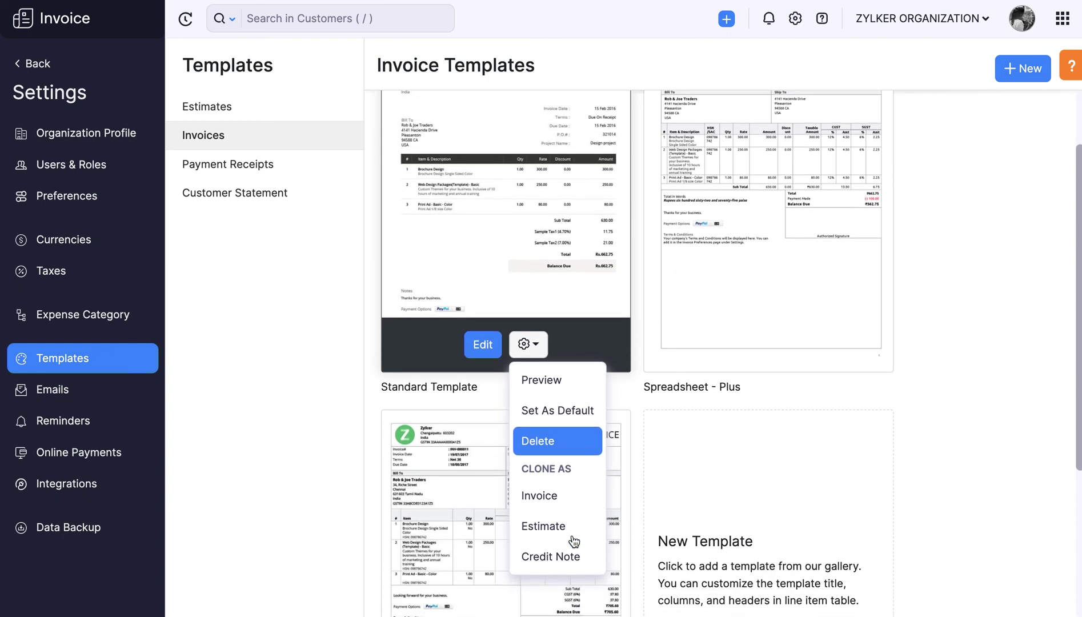
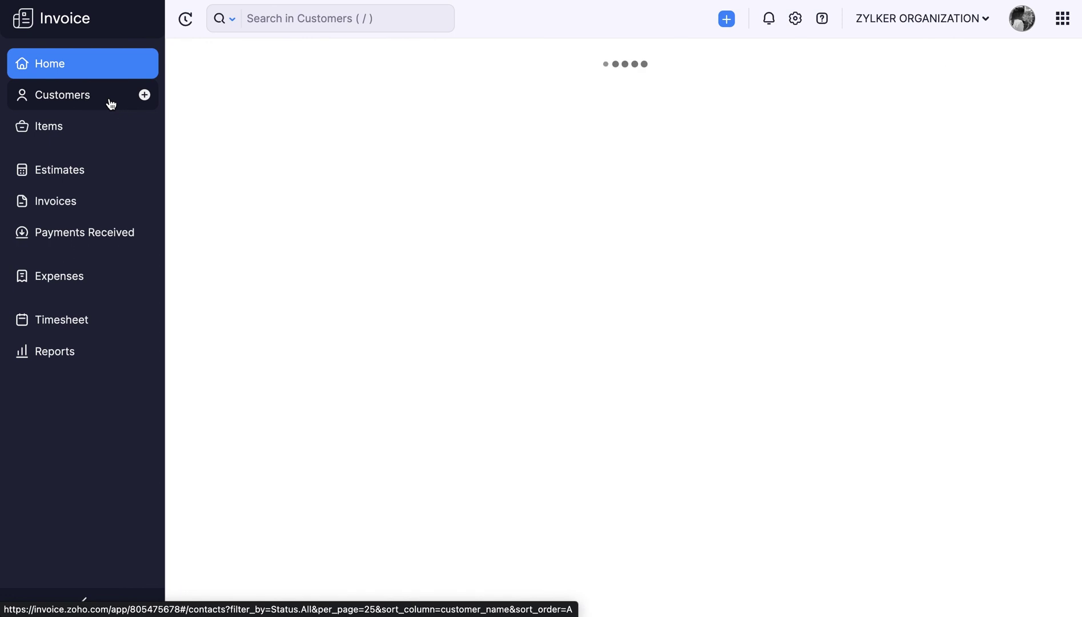
Open the customer's associated templates and check which email templates are available for the Invoice Notification.
{"action": "left_click", "coordinate": [288, 148]}
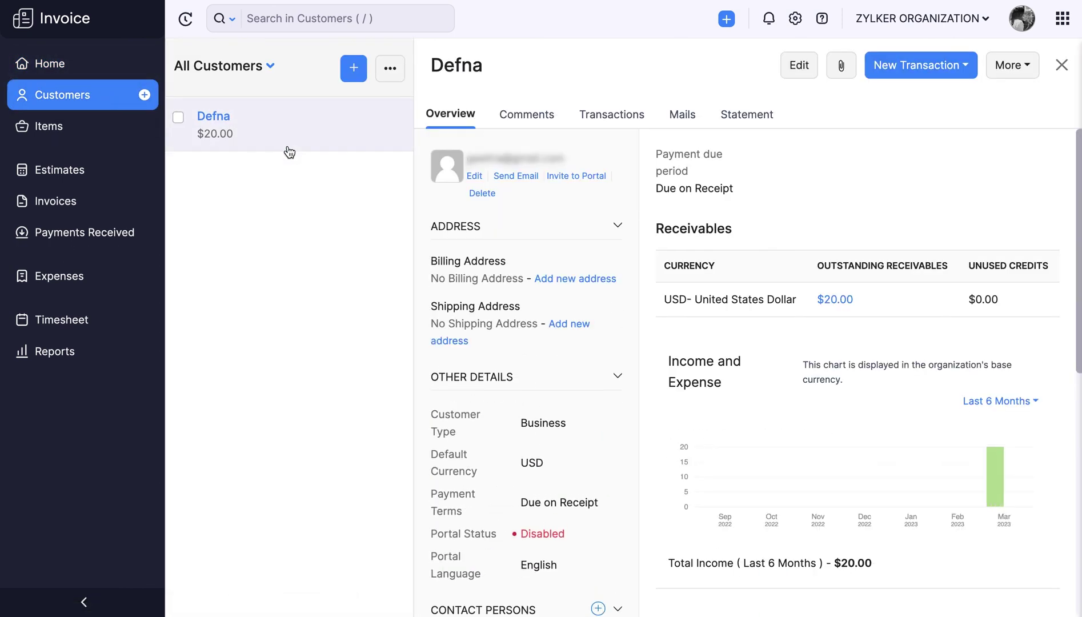
{"action": "left_click", "coordinate": [1006, 85]}
{"action": "left_click", "coordinate": [1009, 99]}
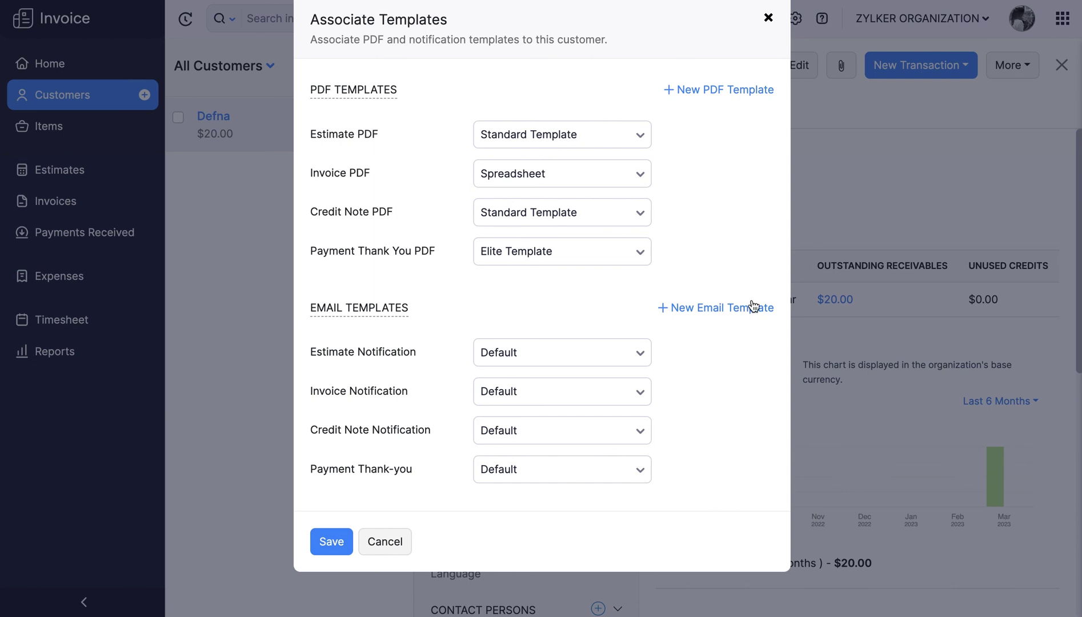
{"action": "left_click", "coordinate": [625, 392]}
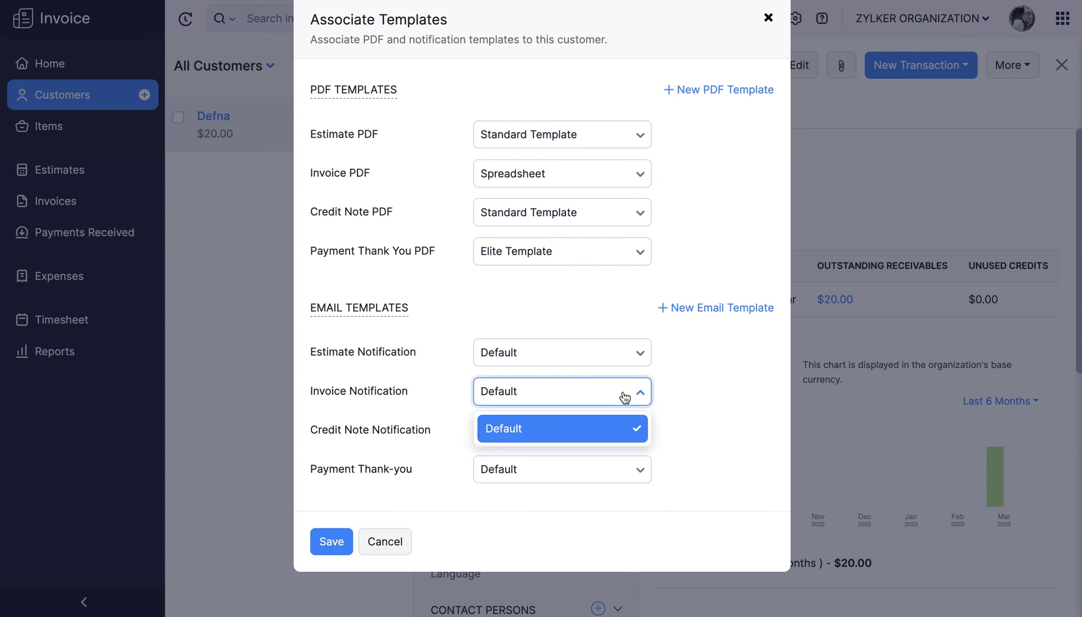
{"action": "left_click", "coordinate": [631, 396]}
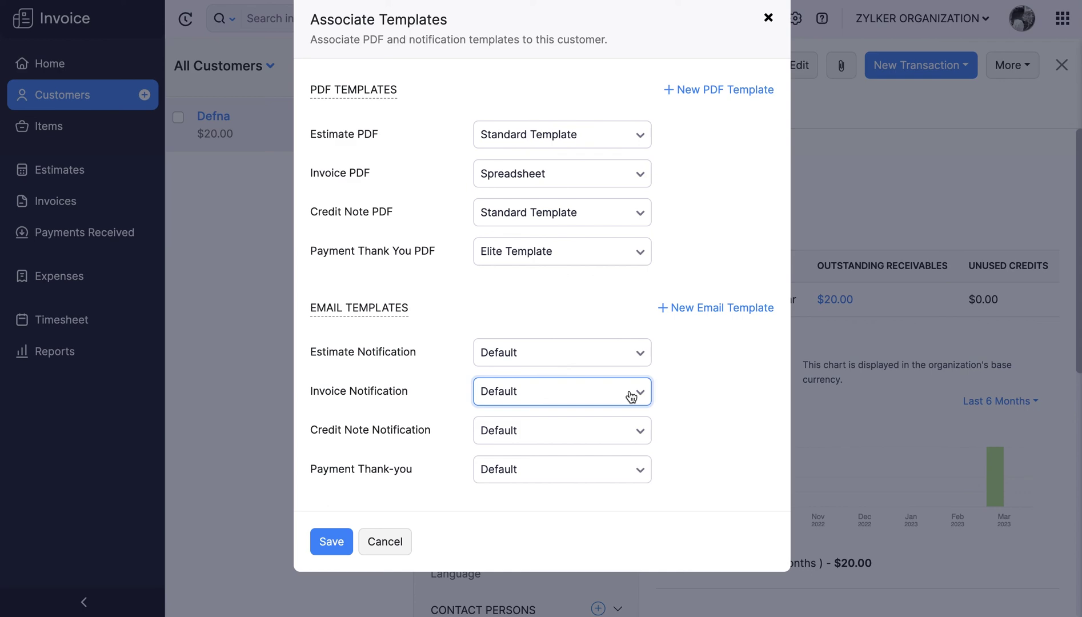
Start a new Invoice Notification email template and name it "Email Template".
{"action": "left_click", "coordinate": [721, 310]}
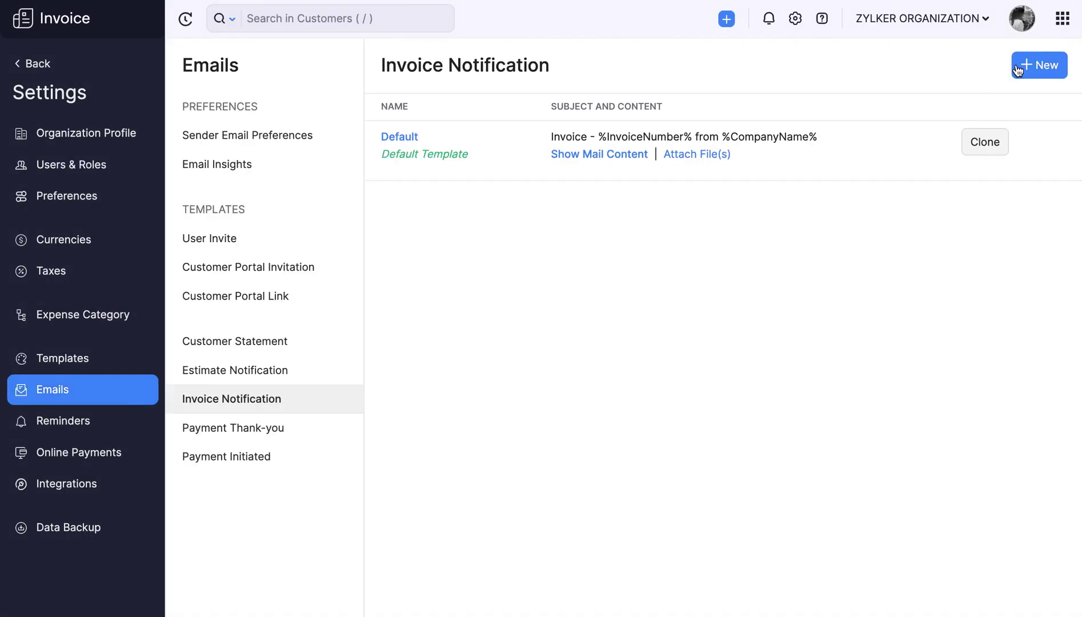
{"action": "left_click", "coordinate": [1017, 67]}
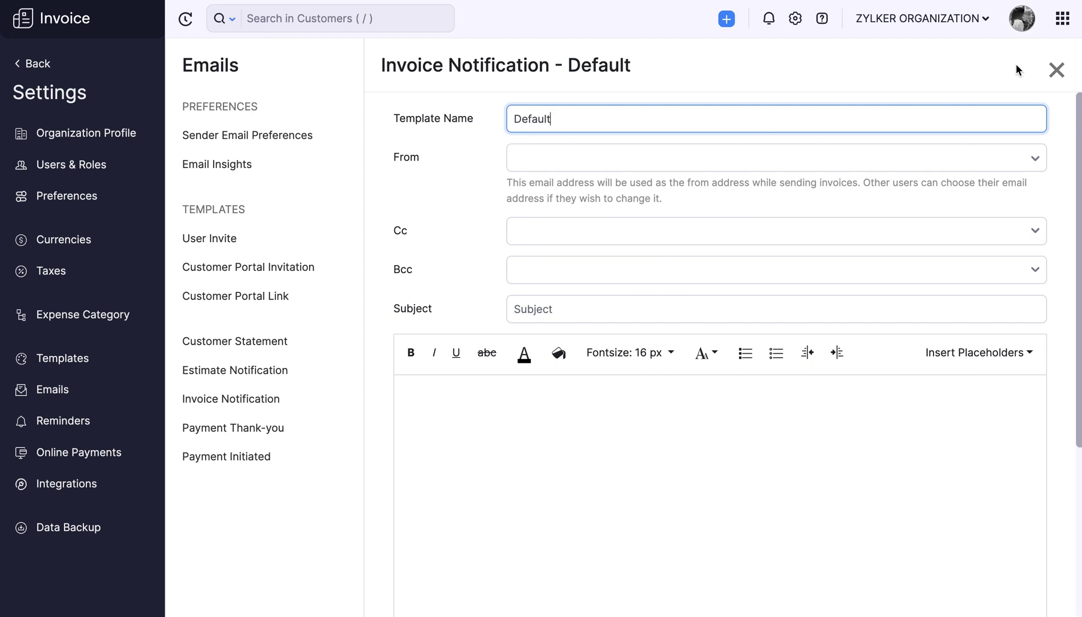
{"action": "key", "text": "ctrl+a"}
{"action": "type", "text": "Email Template"}
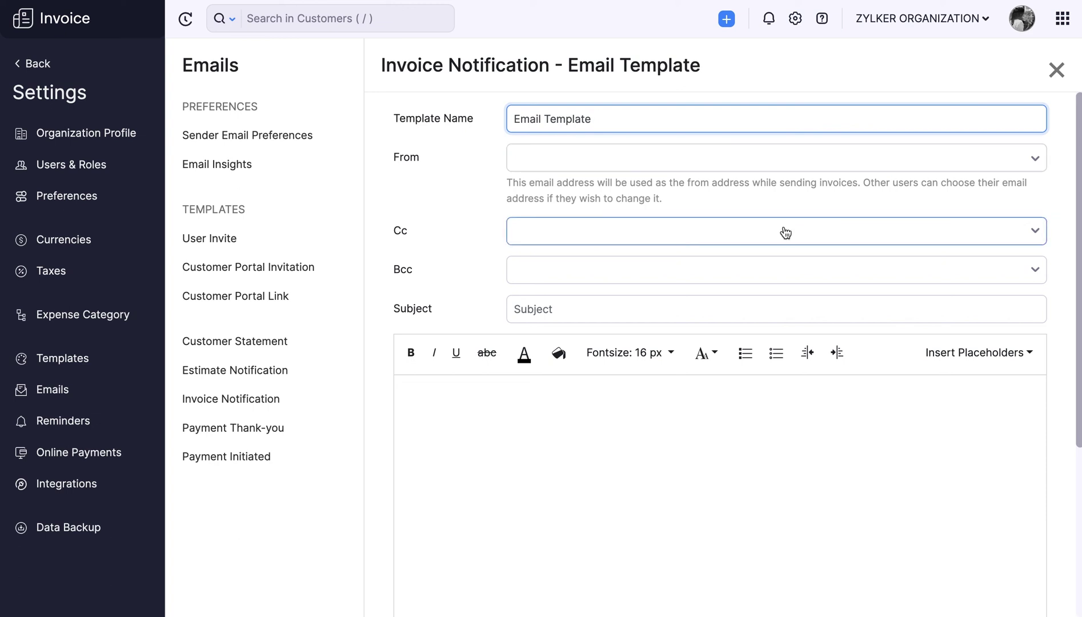
Enter the subject "Invoice for the Items purchased" and body "Thank you for your business. Your invoice can be viewed and downloaded as PDF from the link below.".
{"action": "left_click", "coordinate": [674, 309]}
{"action": "type", "text": "Invoice for the Items purchased"}
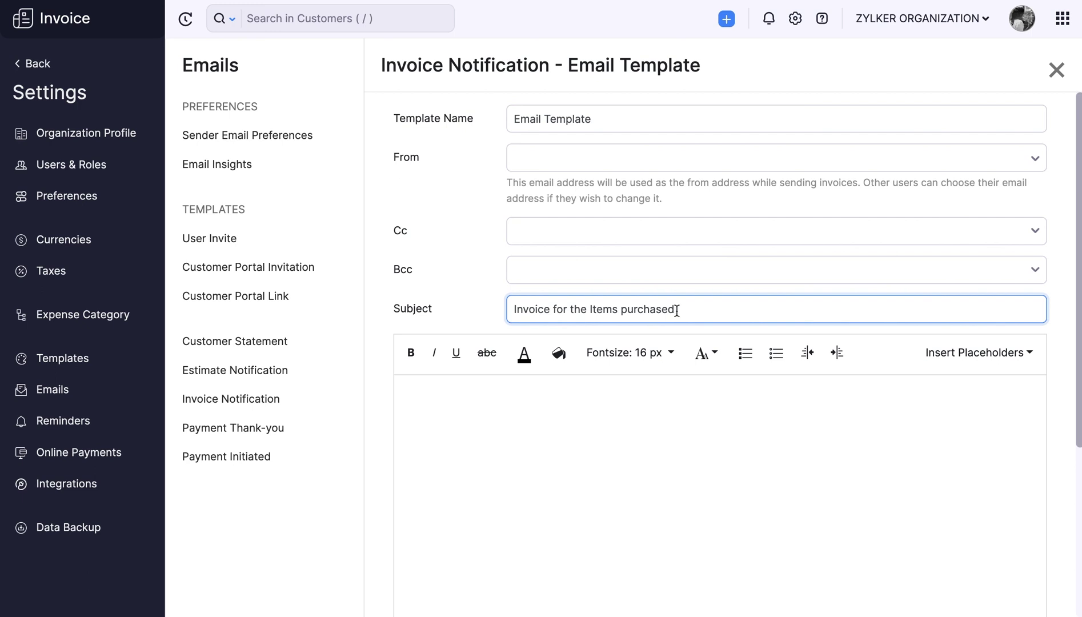
{"action": "left_click", "coordinate": [584, 403]}
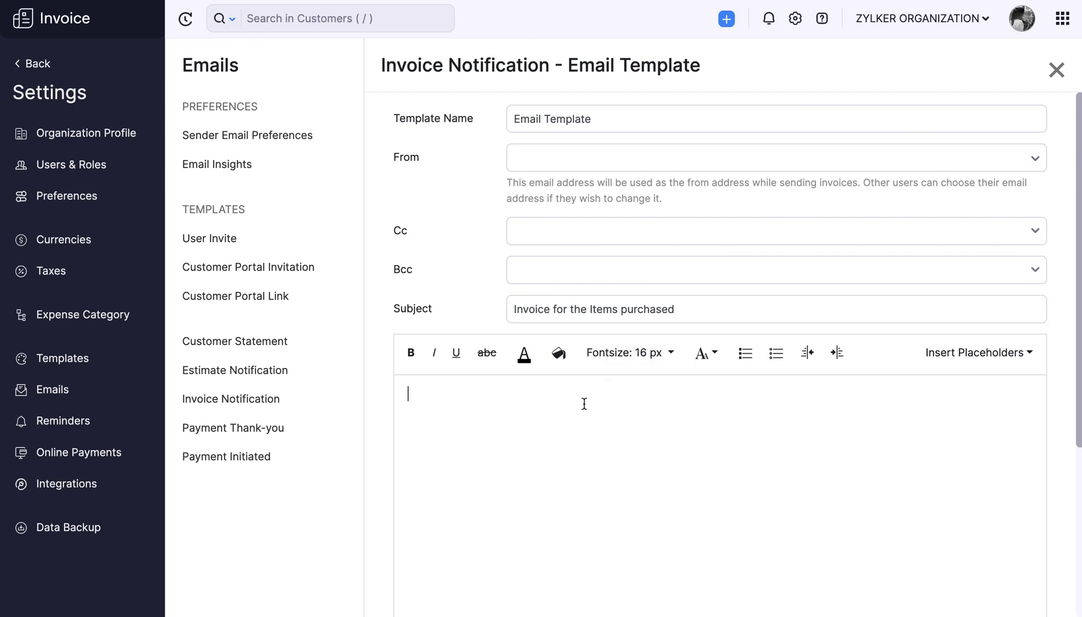
{"action": "type", "text": "Thank you for your business. Your invoice can be viewed and downloaded as PDF from the link below."}
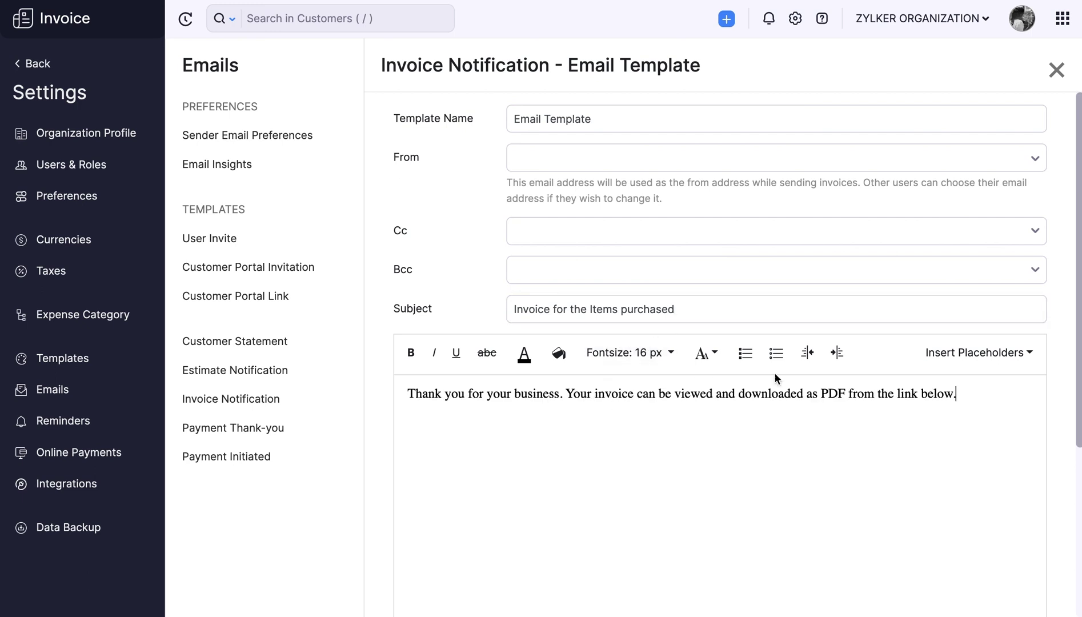
Insert the customer placeholders Customer Name, Company Name and FirstName below the body text, and save the email template.
{"action": "left_click", "coordinate": [983, 346]}
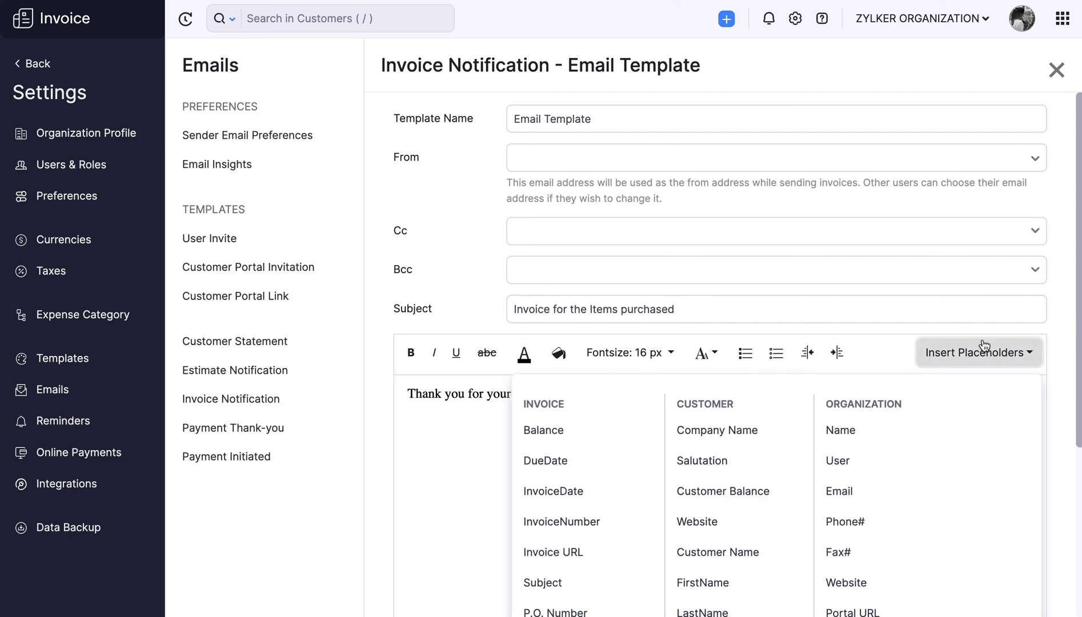
{"action": "scroll", "coordinate": [794, 475], "scroll_direction": "down", "scroll_amount": 1}
{"action": "left_click", "coordinate": [792, 487]}
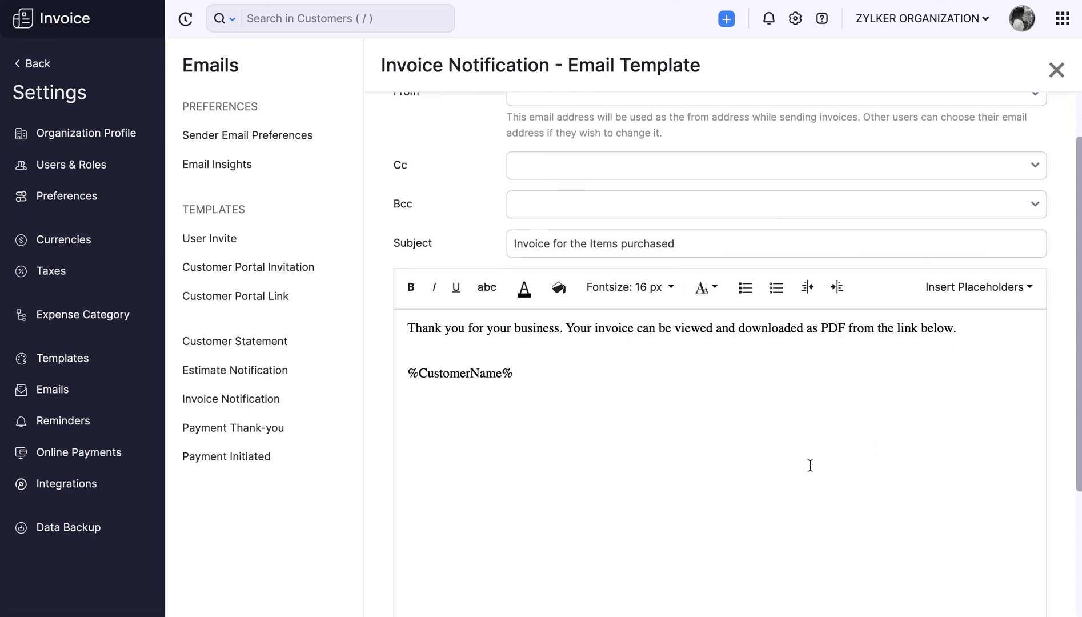
{"action": "left_click", "coordinate": [981, 303]}
{"action": "left_click", "coordinate": [785, 367]}
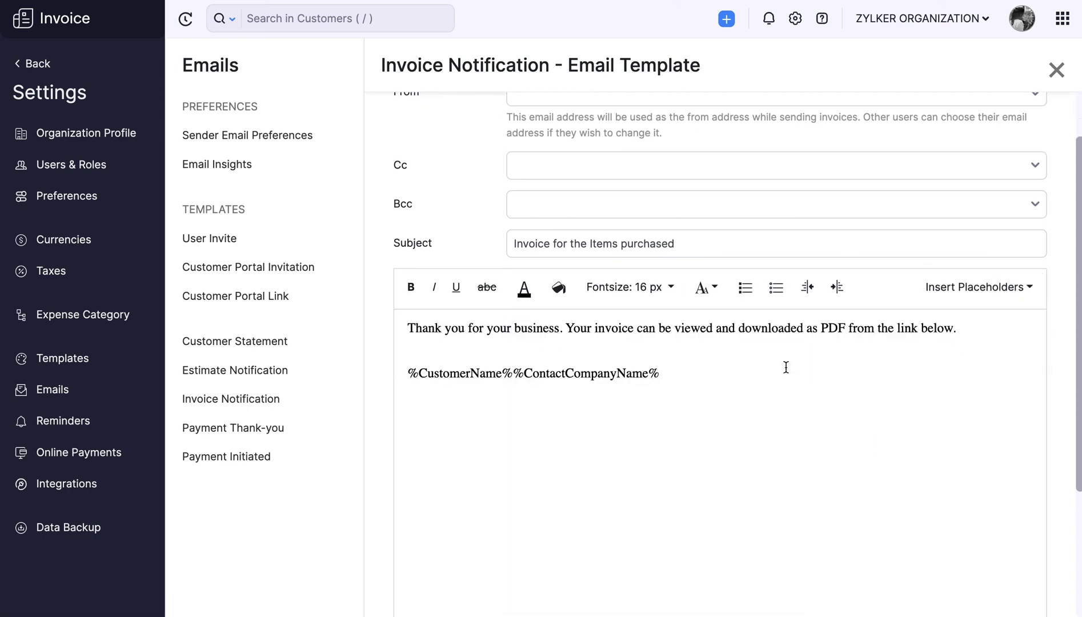
{"action": "left_click", "coordinate": [933, 300]}
{"action": "left_click", "coordinate": [740, 514]}
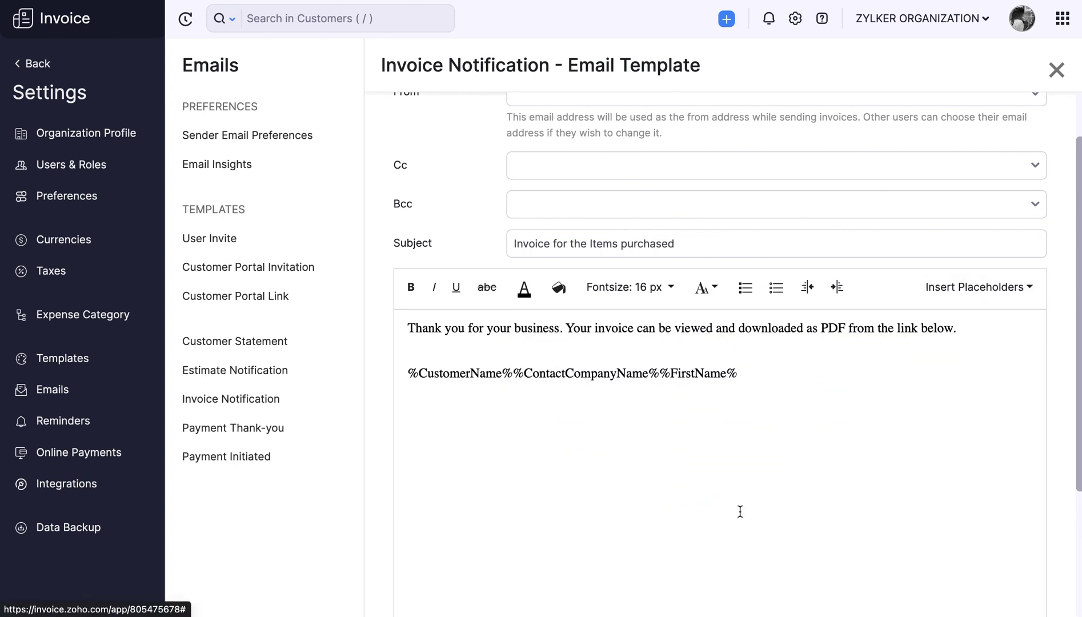
{"action": "scroll", "coordinate": [740, 510], "scroll_direction": "down", "scroll_amount": 3}
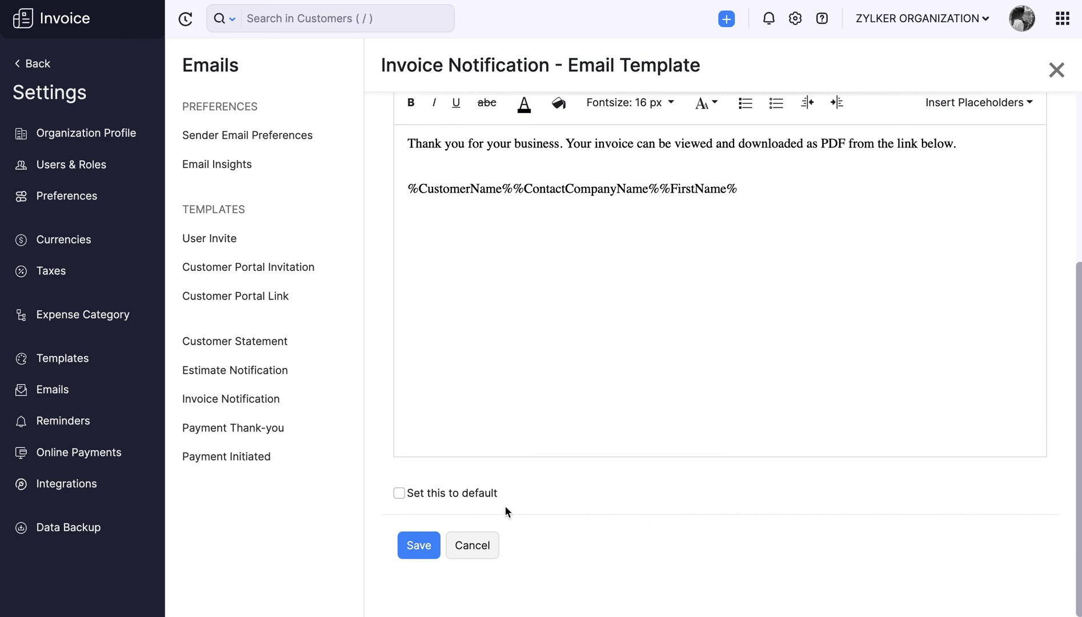
{"action": "left_click", "coordinate": [431, 550]}
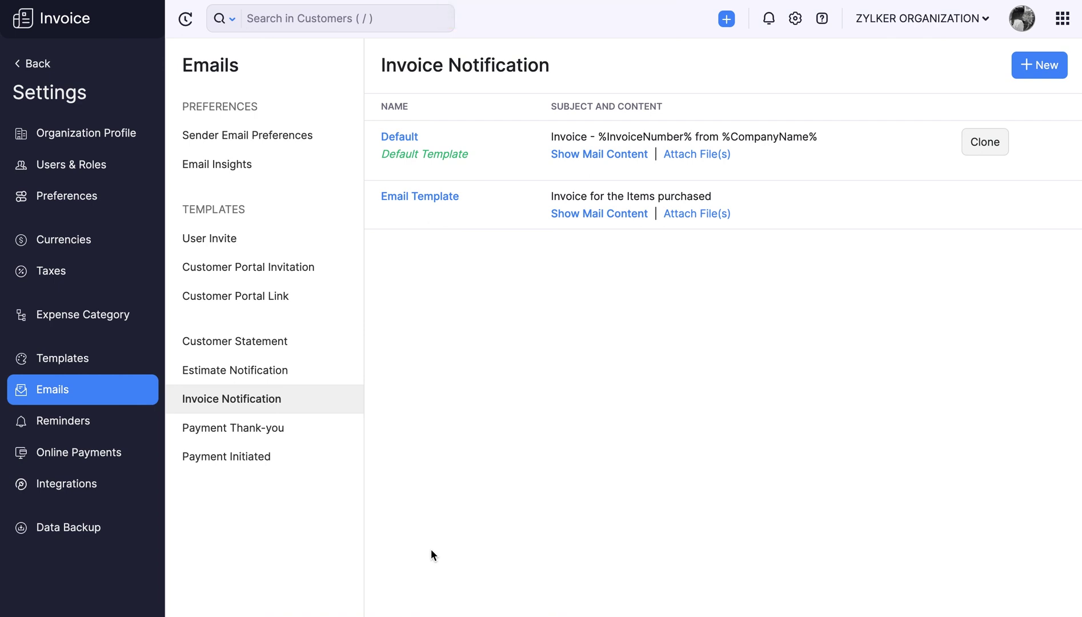
{"action": "mouse_move", "coordinate": [892, 213]}
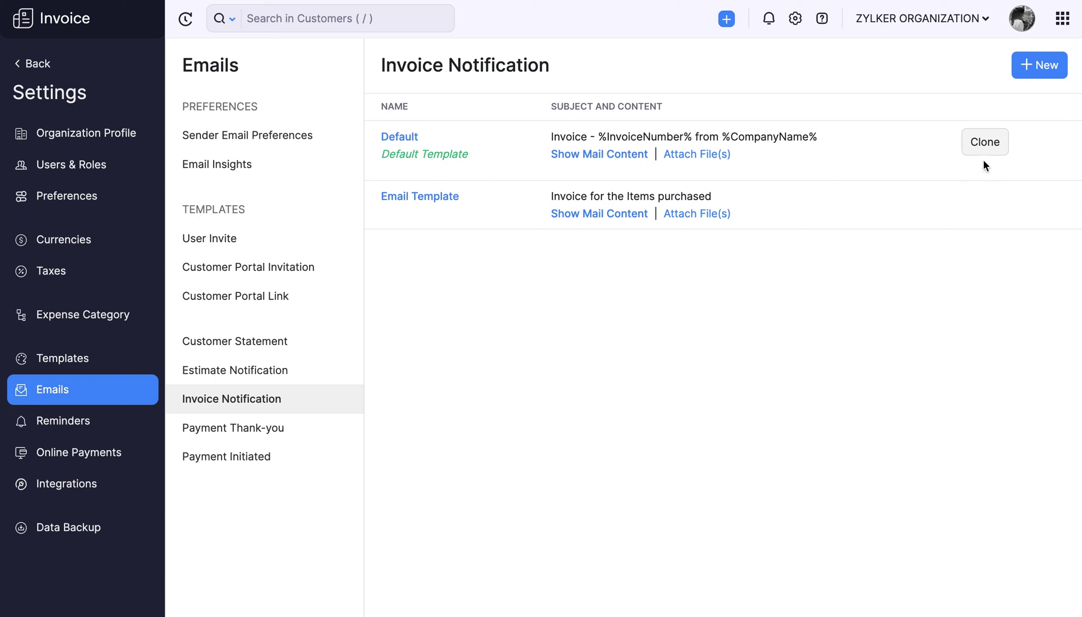